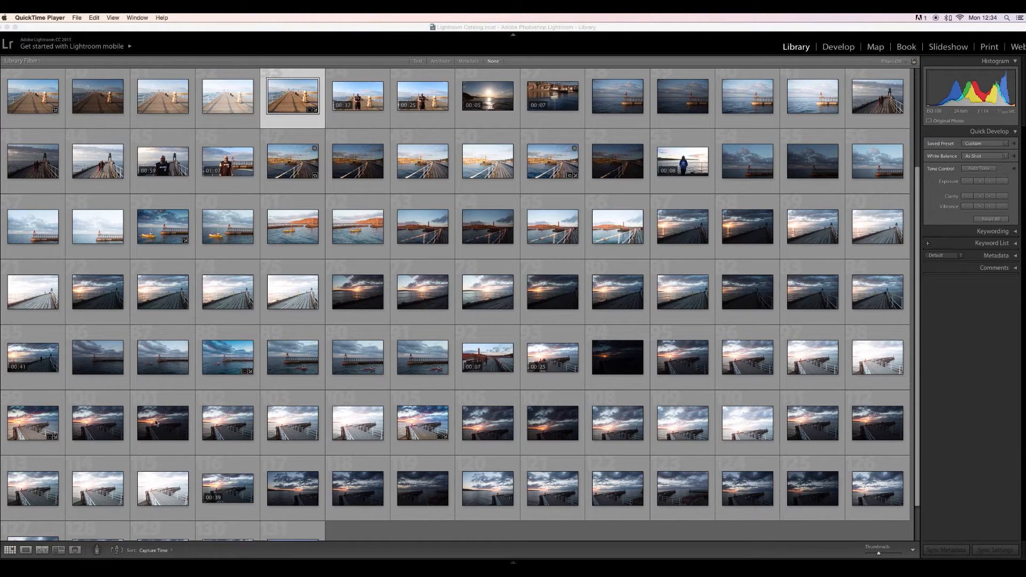
Open the dark pier sunset photo Whitby June-74.CR2 for developing and lower its highlights to -13
{"action": "left_click", "coordinate": [106, 421]}
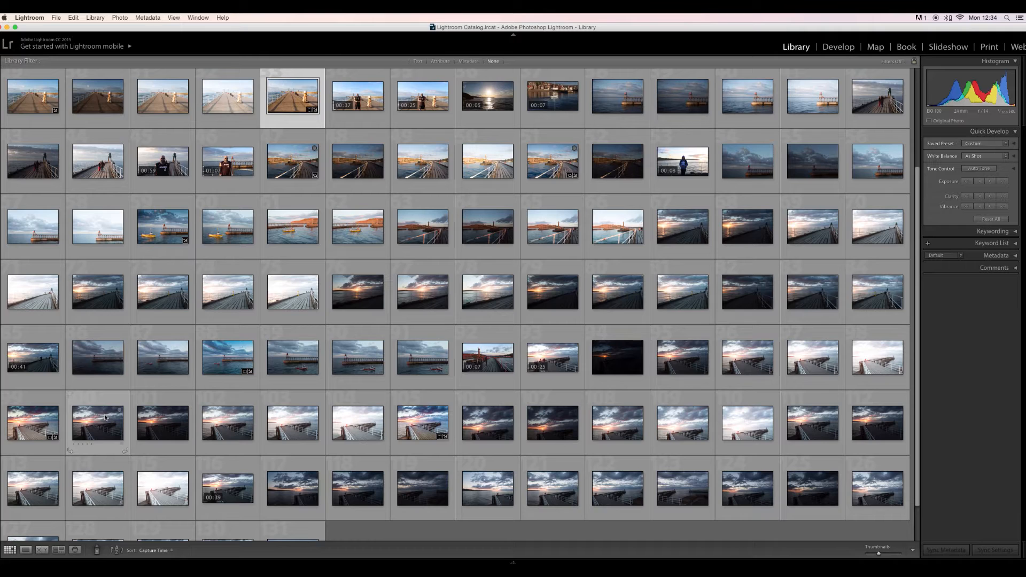
{"action": "double_click", "coordinate": [105, 418]}
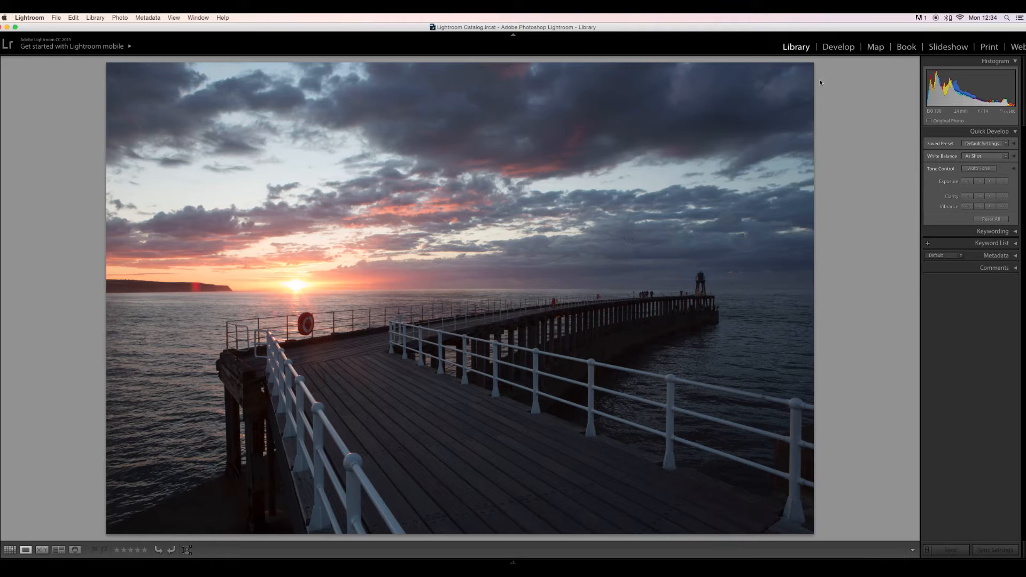
{"action": "left_click", "coordinate": [829, 48]}
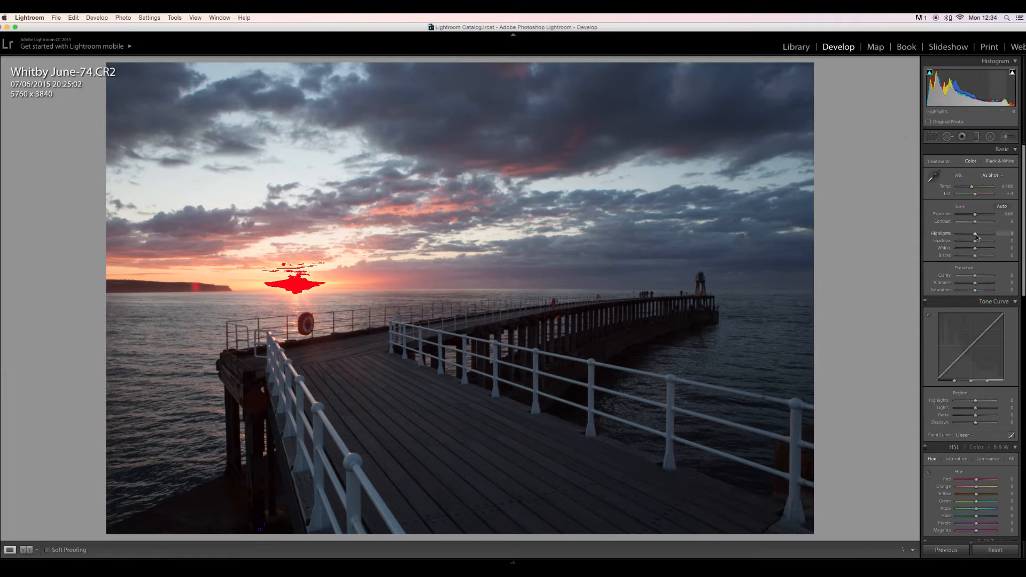
{"action": "left_click_drag", "start_coordinate": [976, 238], "coordinate": [973, 238]}
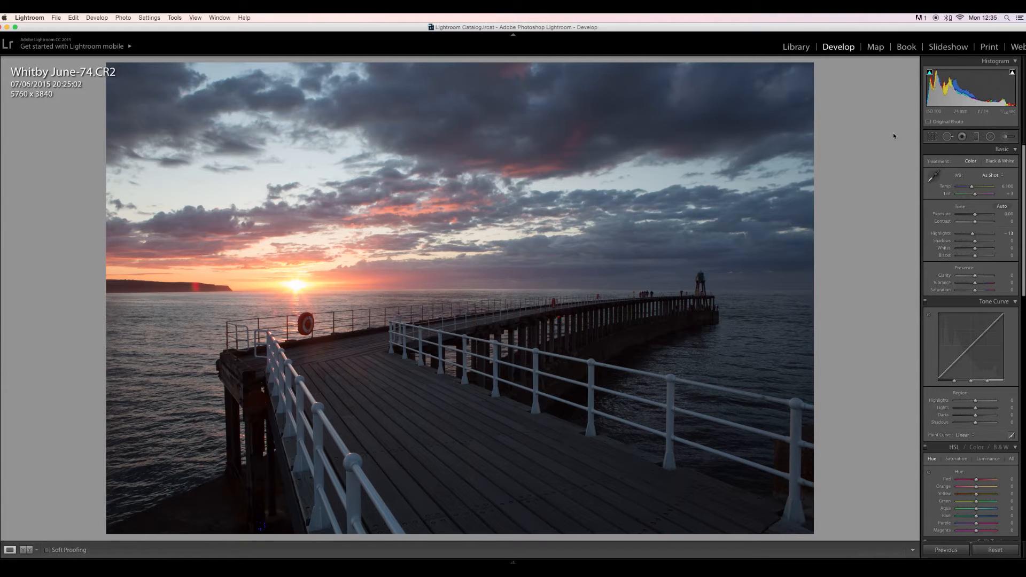
Place a horizontal graduated filter from the top of the sky down over the pier and reset its effect values
{"action": "left_click", "coordinate": [975, 137]}
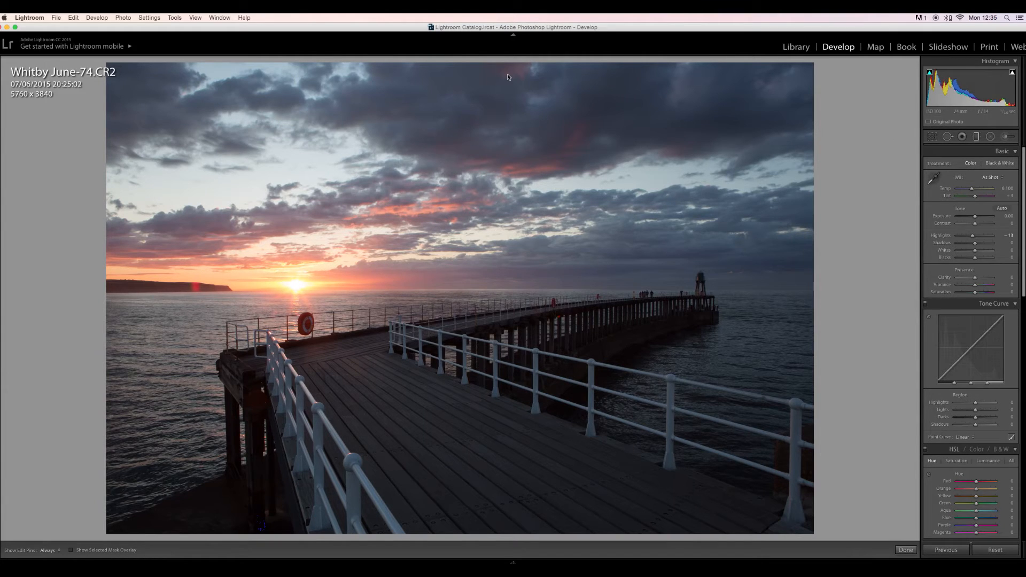
{"action": "mouse_move", "coordinate": [458, 60]}
{"action": "left_mouse_down"}
{"action": "mouse_move", "coordinate": [443, 351]}
{"action": "mouse_move", "coordinate": [457, 497]}
{"action": "left_mouse_up"}
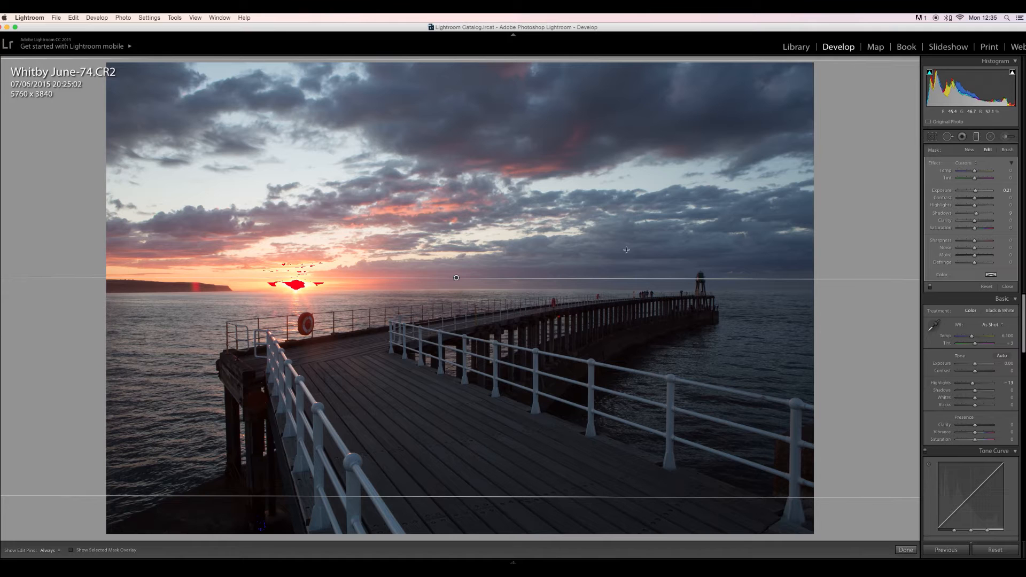
{"action": "double_click", "coordinate": [936, 163]}
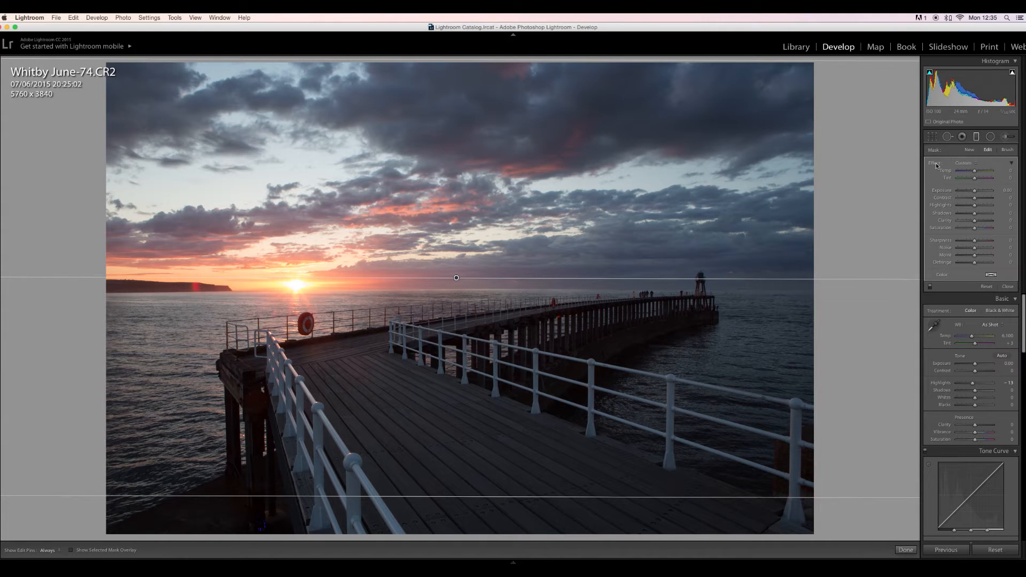
Set the graduated filter's shadows to about 25 and saturation to about 75, raise its clarity, and lower its highlights slightly
{"action": "left_click", "coordinate": [981, 214]}
{"action": "left_click_drag", "start_coordinate": [980, 215], "coordinate": [980, 214]}
{"action": "left_click", "coordinate": [983, 228]}
{"action": "left_click_drag", "start_coordinate": [983, 229], "coordinate": [987, 230]}
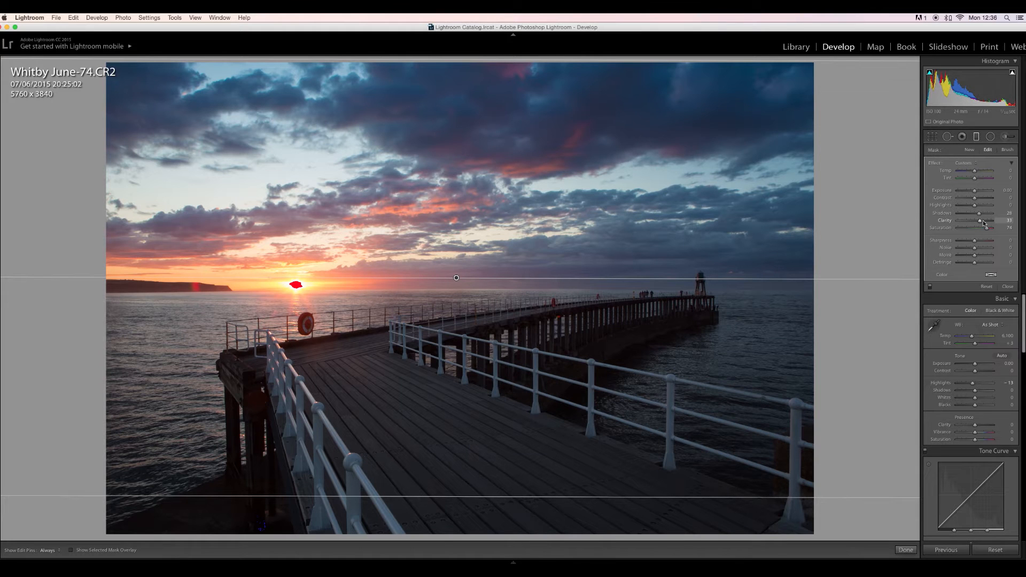
{"action": "left_click", "coordinate": [986, 221]}
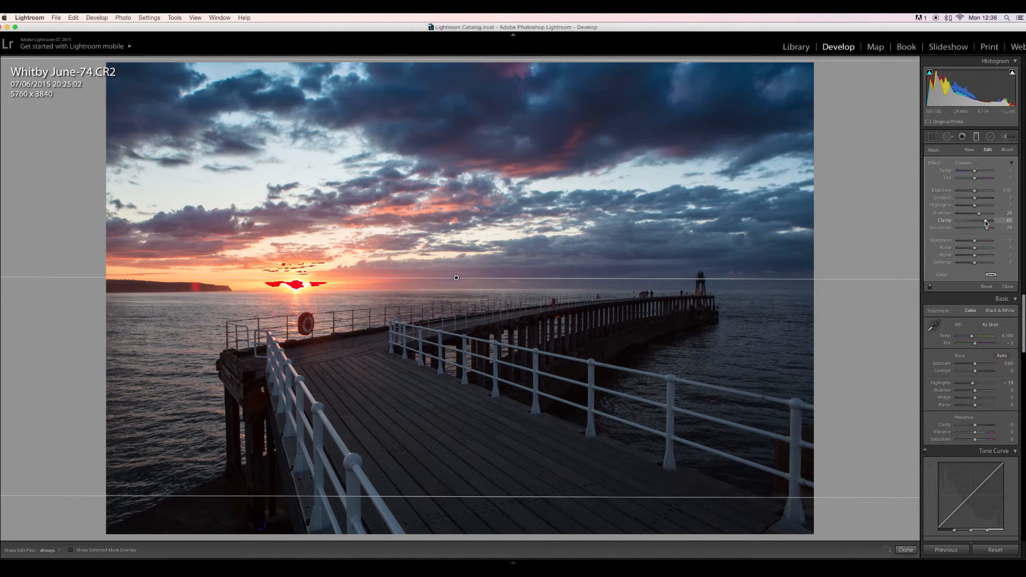
{"action": "left_click_drag", "start_coordinate": [986, 223], "coordinate": [981, 223]}
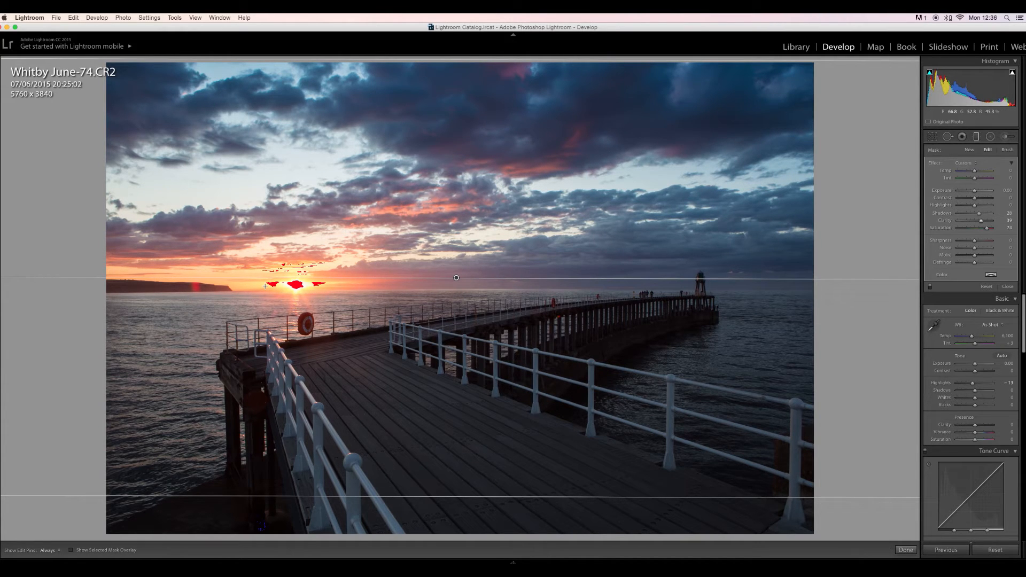
{"action": "left_click_drag", "start_coordinate": [976, 208], "coordinate": [973, 209]}
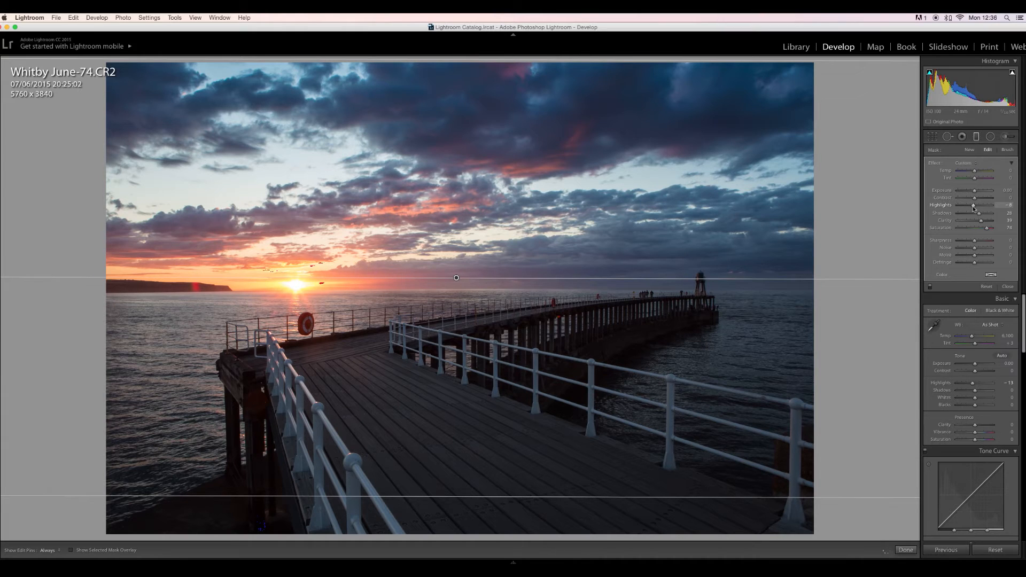
Start a new adjustment brush with reset effect values, clarity about 29 and saturation about 33
{"action": "left_click", "coordinate": [976, 138]}
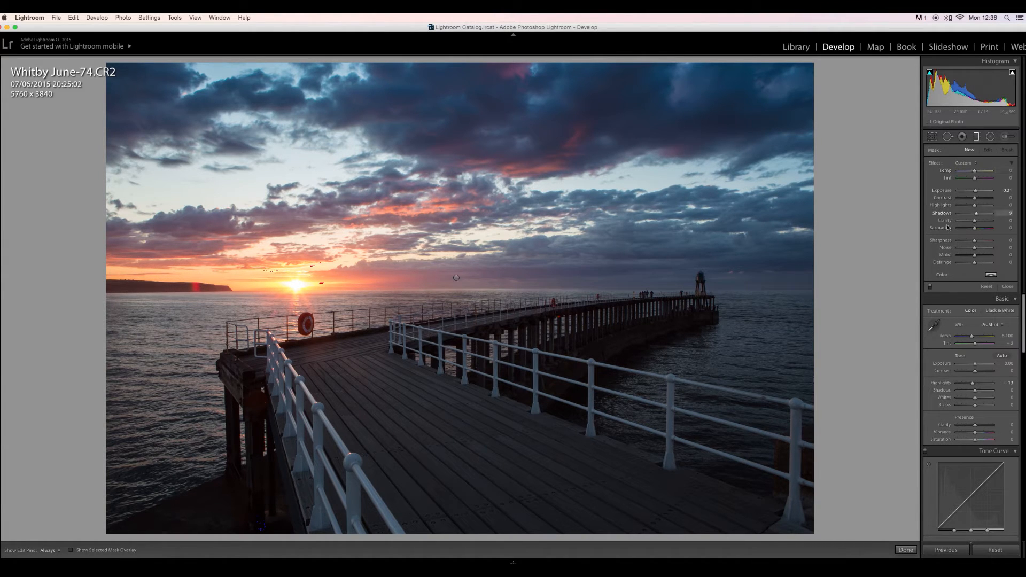
{"action": "key", "text": "k"}
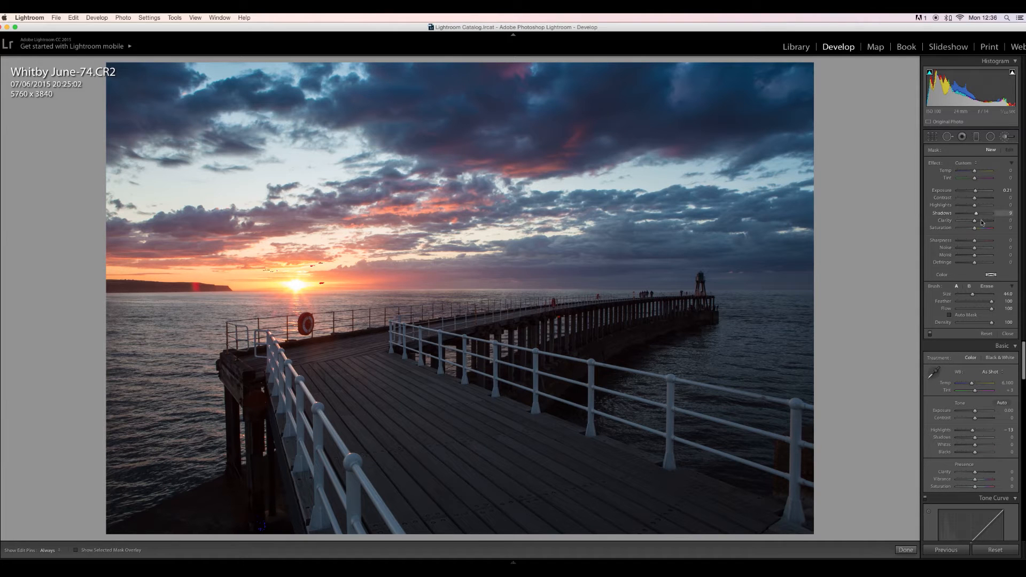
{"action": "double_click", "coordinate": [934, 164]}
{"action": "left_click", "coordinate": [981, 229]}
{"action": "left_click", "coordinate": [980, 221]}
Reduce the brush size to 14, hide the edit pins, and paint the adjustment over the sky
{"action": "key", "text": "bracketleft"}
{"action": "key", "text": "bracketleft"}
{"action": "key", "text": "bracketleft"}
{"action": "key", "text": "bracketleft"}
{"action": "key", "text": "bracketleft"}
{"action": "key", "text": "bracketleft"}
{"action": "key", "text": "bracketleft"}
{"action": "key", "text": "bracketleft"}
{"action": "key", "text": "bracketleft"}
{"action": "key", "text": "bracketleft"}
{"action": "scroll", "coordinate": [414, 211], "scroll_direction": "down", "scroll_amount": 3}
{"action": "scroll", "coordinate": [179, 254], "scroll_direction": "up", "scroll_amount": 2}
{"action": "key", "text": "h"}
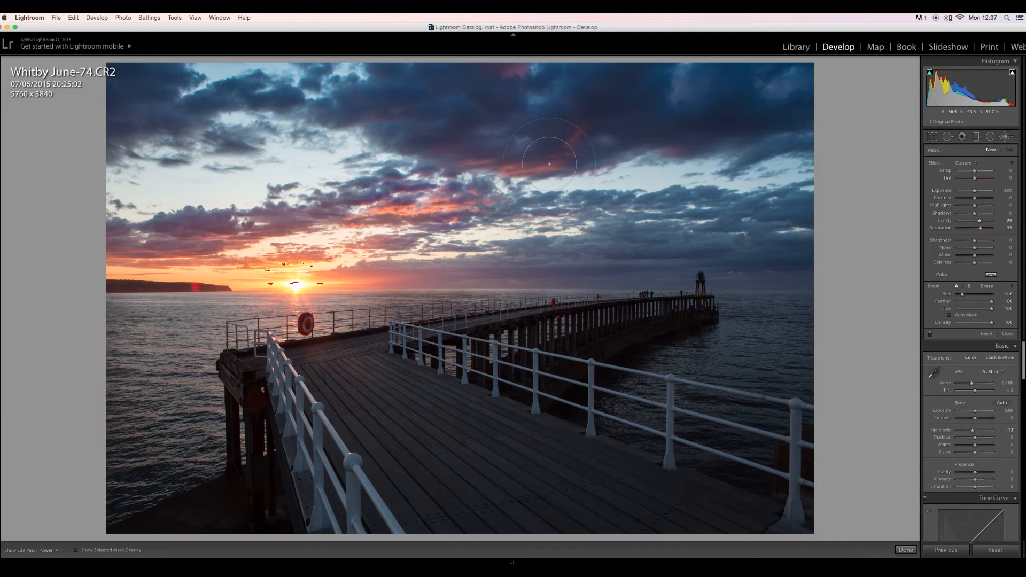
{"action": "mouse_move", "coordinate": [549, 164]}
{"action": "left_mouse_down"}
{"action": "mouse_move", "coordinate": [813, 299]}
{"action": "mouse_move", "coordinate": [778, 306]}
{"action": "left_mouse_up"}
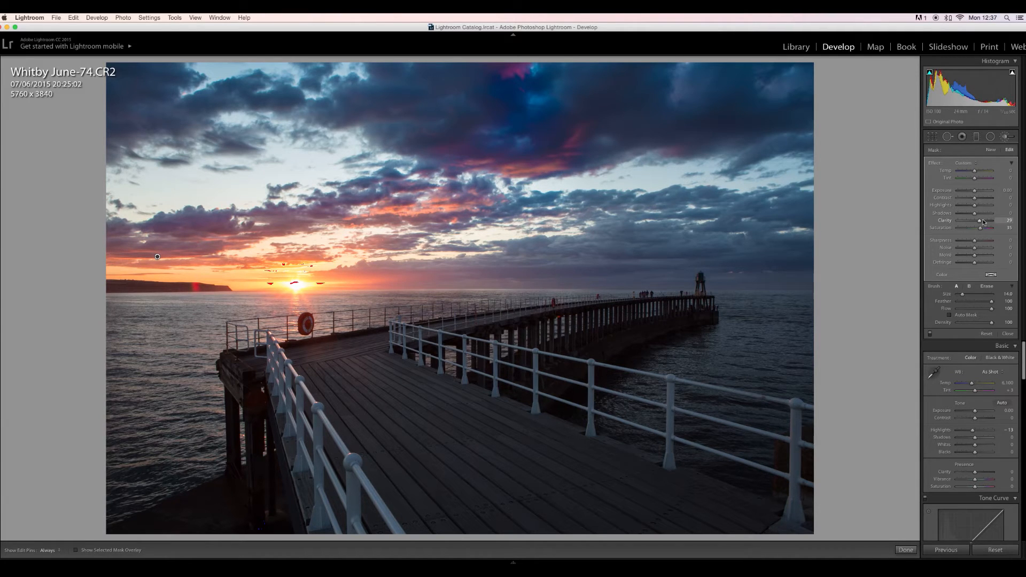
Lower the saturation of the brushed sky adjustment, fine-tune its temperature, and close the brush
{"action": "left_click_drag", "start_coordinate": [978, 230], "coordinate": [977, 230]}
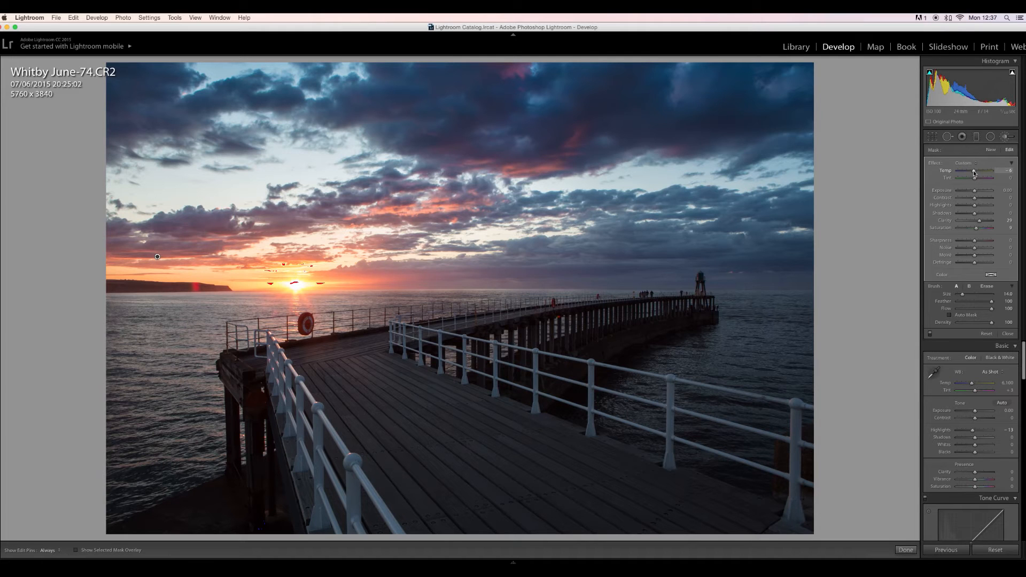
{"action": "left_click_drag", "start_coordinate": [974, 172], "coordinate": [976, 173]}
{"action": "key", "text": "k"}
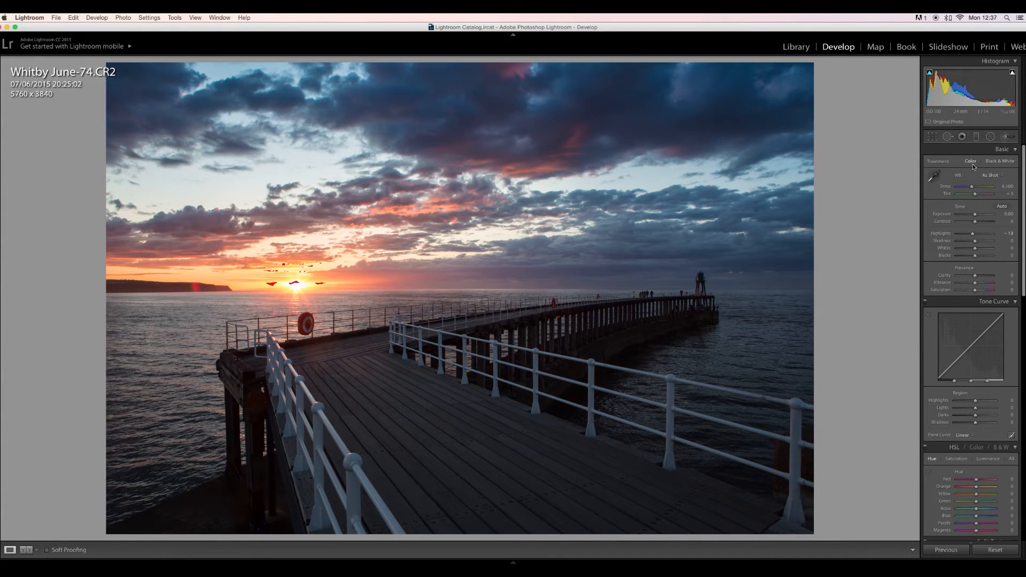
Apply the Medium Contrast point curve and raise the tone curve's Darks to +21
{"action": "left_click", "coordinate": [968, 435]}
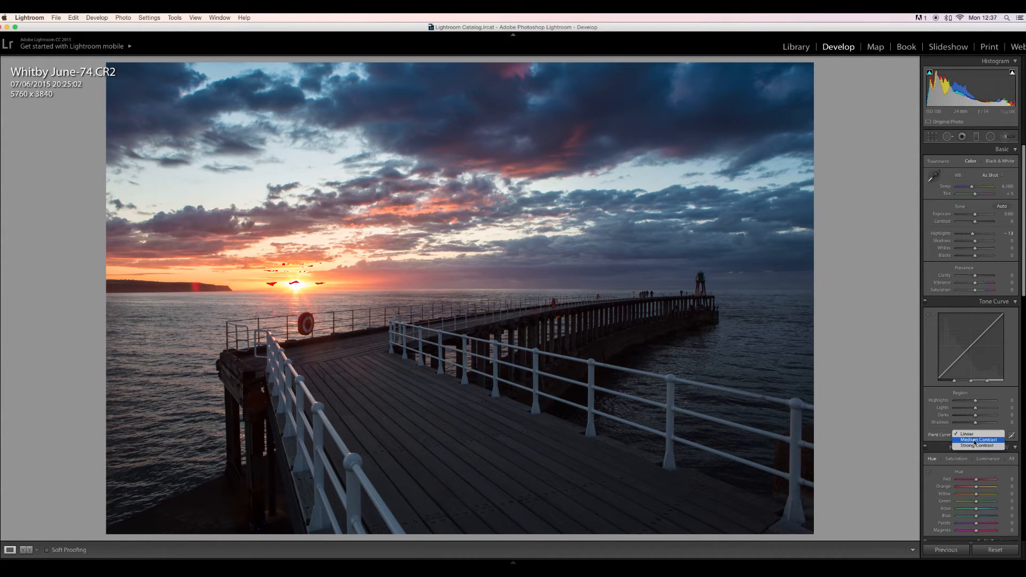
{"action": "left_click", "coordinate": [975, 440]}
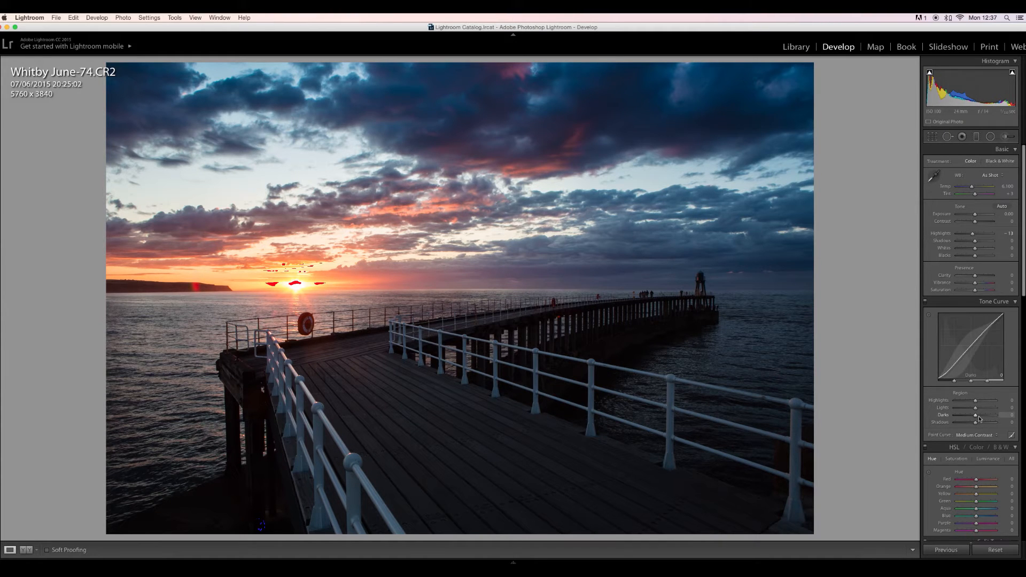
{"action": "left_click", "coordinate": [979, 416]}
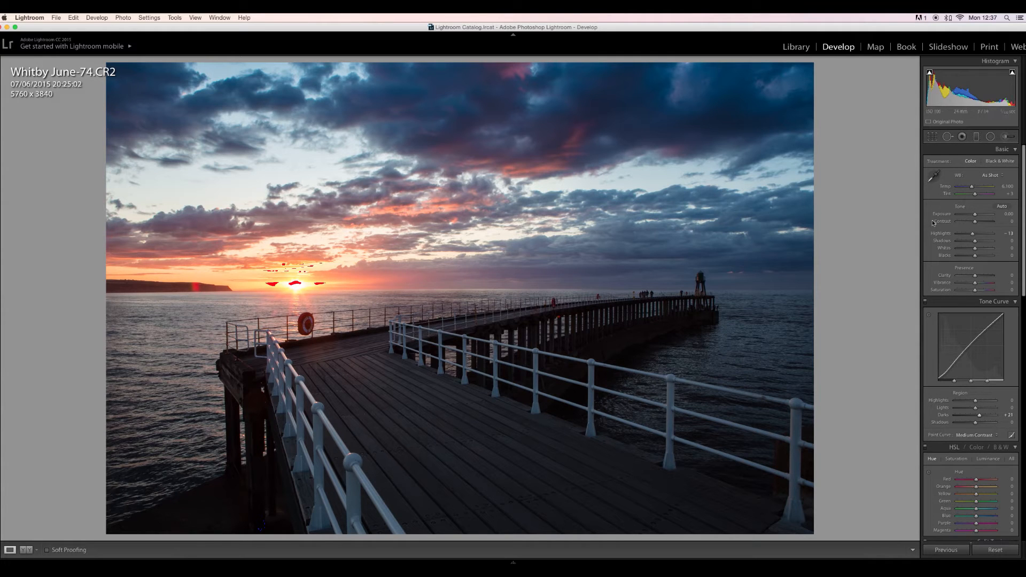
Start another adjustment brush with reset effect values and exposure set to 0.27
{"action": "key", "text": "k"}
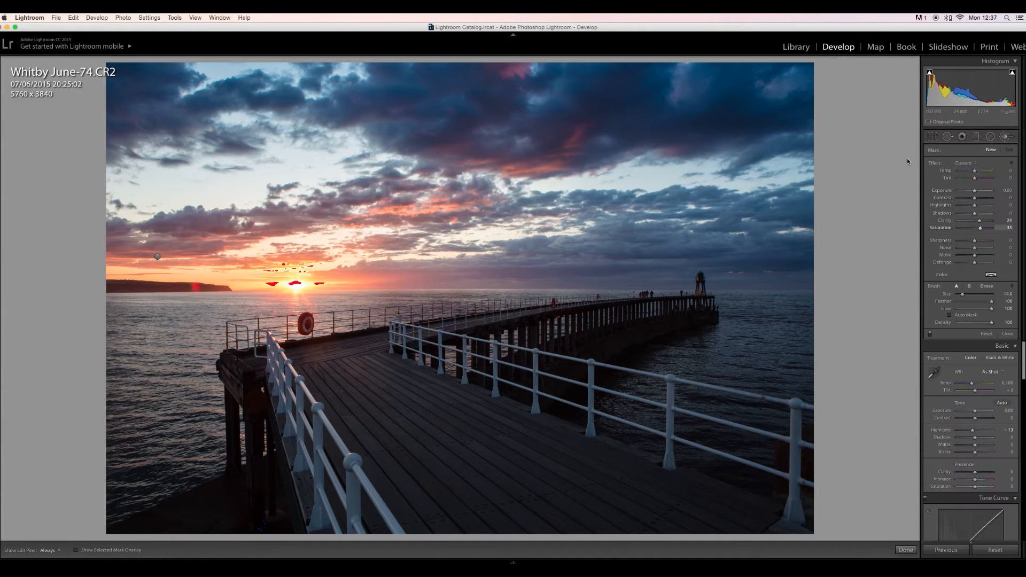
{"action": "double_click", "coordinate": [935, 163]}
{"action": "left_click_drag", "start_coordinate": [976, 192], "coordinate": [977, 194]}
Enlarge the brush and paint the exposure adjustment over the sea and pier
{"action": "scroll", "coordinate": [753, 255], "scroll_direction": "up", "scroll_amount": 3}
{"action": "scroll", "coordinate": [748, 261], "scroll_direction": "up", "scroll_amount": 1}
{"action": "scroll", "coordinate": [753, 289], "scroll_direction": "up", "scroll_amount": 1}
{"action": "scroll", "coordinate": [758, 288], "scroll_direction": "up", "scroll_amount": 3}
{"action": "scroll", "coordinate": [767, 279], "scroll_direction": "up", "scroll_amount": 2}
{"action": "scroll", "coordinate": [797, 270], "scroll_direction": "up", "scroll_amount": 1}
{"action": "mouse_move", "coordinate": [805, 268]}
{"action": "left_mouse_down"}
{"action": "mouse_move", "coordinate": [654, 290]}
{"action": "mouse_move", "coordinate": [478, 339]}
{"action": "left_mouse_up"}
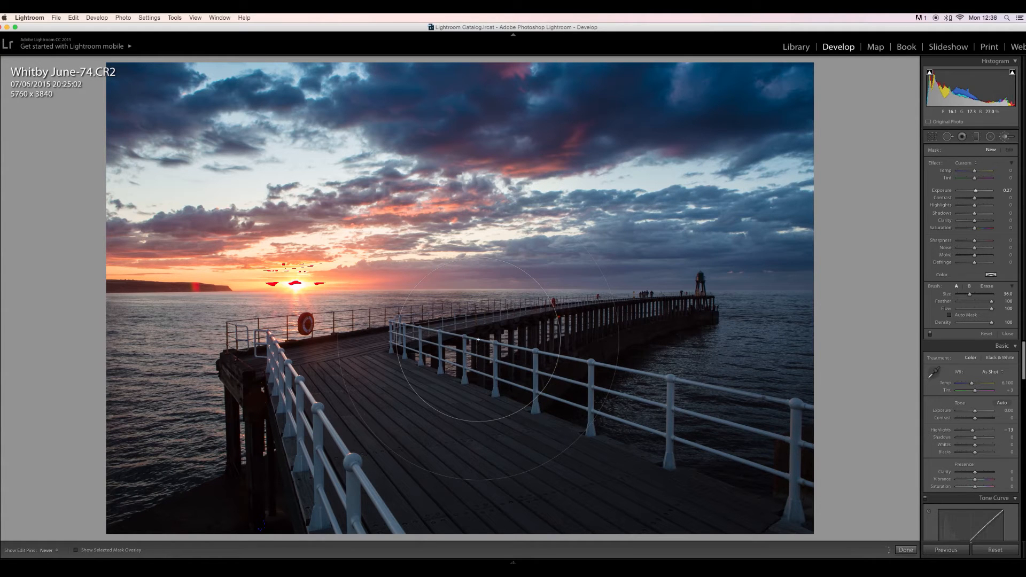
{"action": "key", "text": "h"}
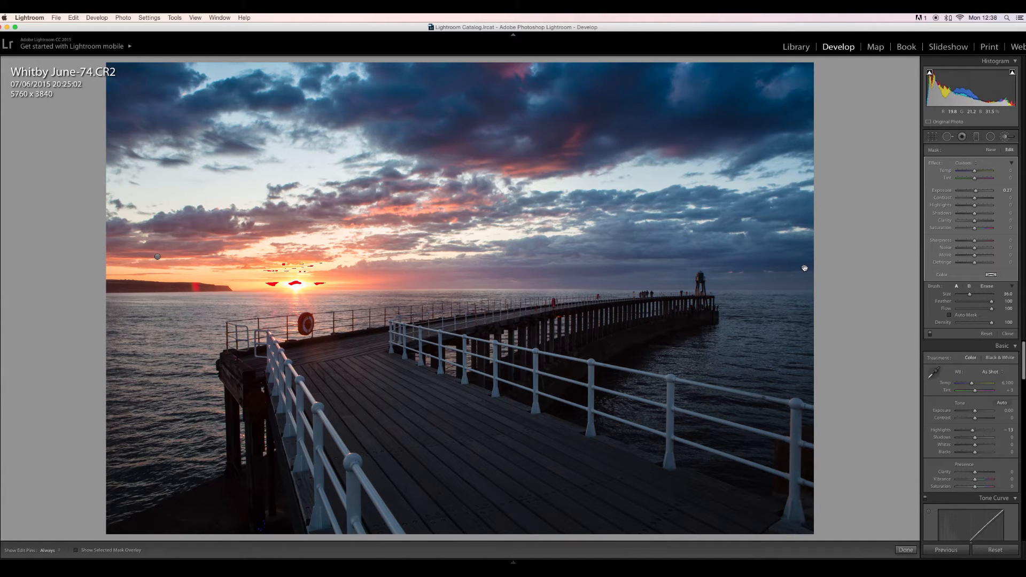
Reduce the highlights of the brushed sea and pier adjustment, close the brush, and set the photo's overall highlights to -18
{"action": "mouse_move", "coordinate": [805, 268]}
{"action": "left_click_drag", "start_coordinate": [975, 207], "coordinate": [972, 207]}
{"action": "key", "text": "k"}
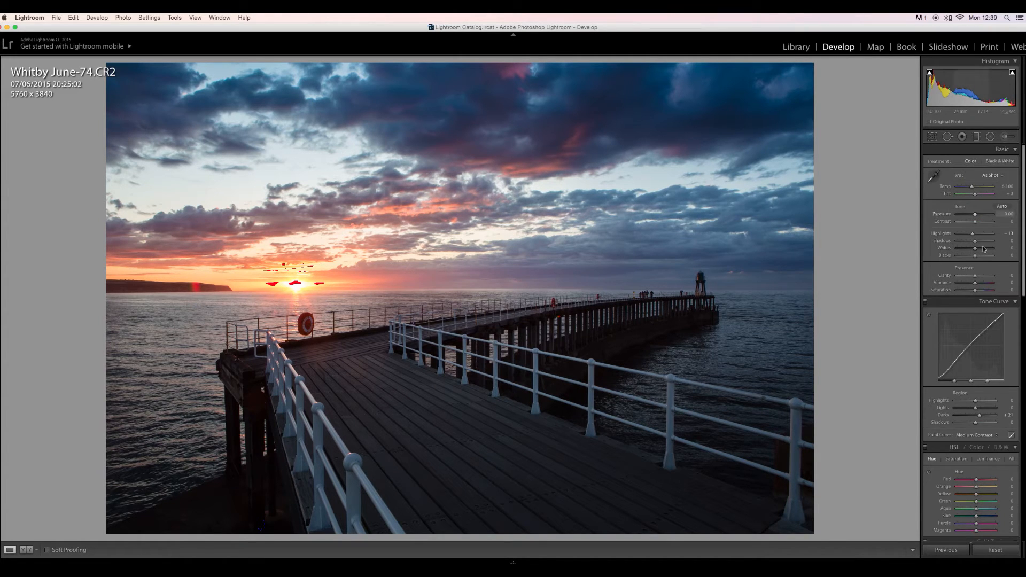
{"action": "left_click_drag", "start_coordinate": [972, 235], "coordinate": [972, 237]}
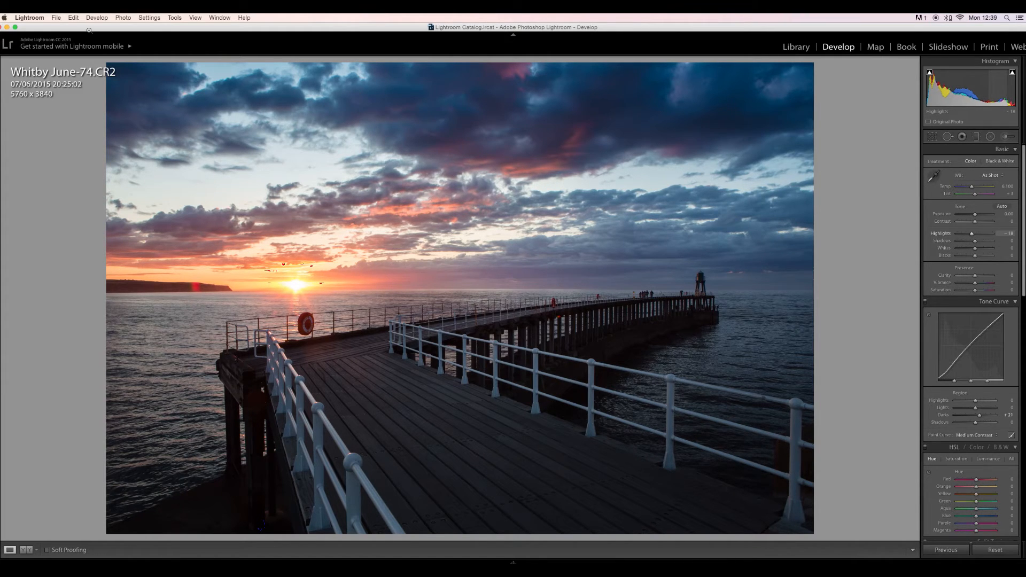
Open the photo's export settings and load the 6000px 300dpi Tiff preset followed by the 1920 web 72dpi jpg preset
{"action": "left_click", "coordinate": [56, 19]}
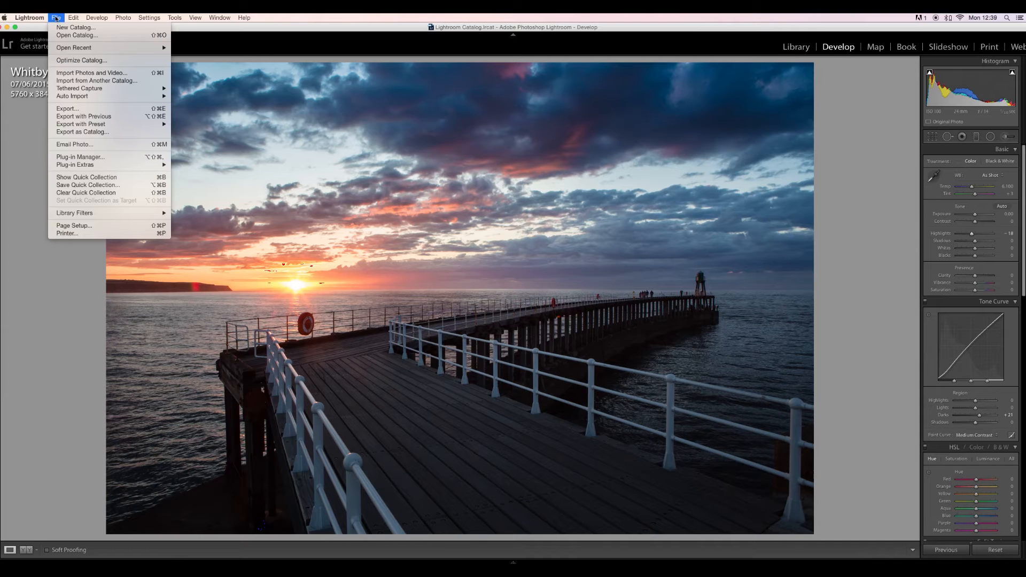
{"action": "left_click", "coordinate": [85, 109]}
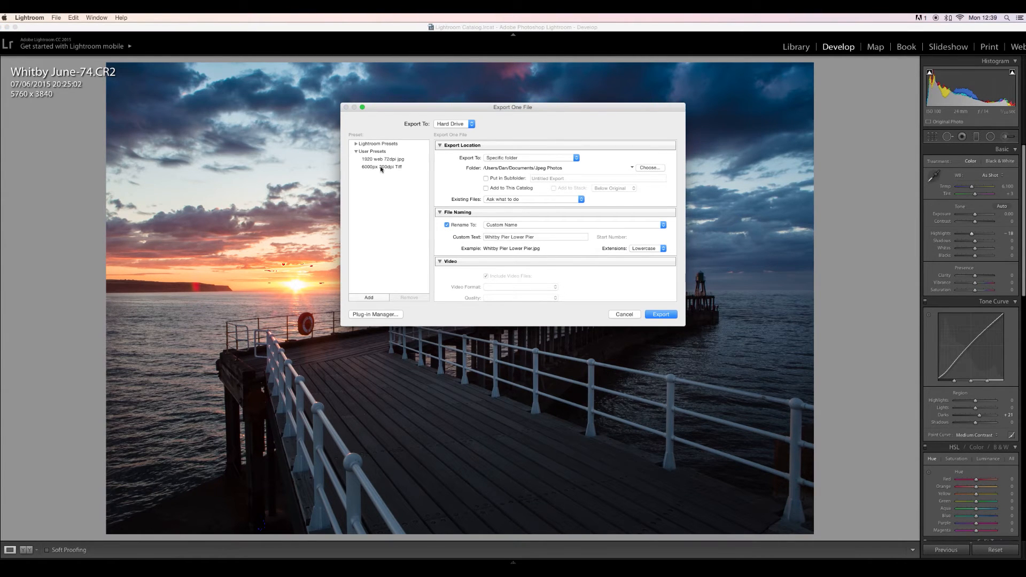
{"action": "left_click", "coordinate": [381, 168]}
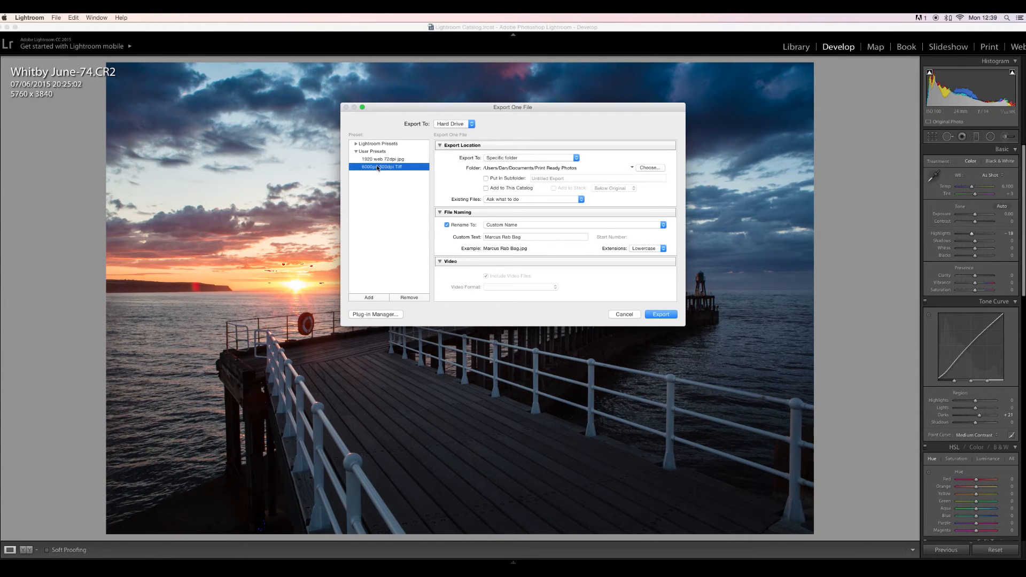
{"action": "left_click", "coordinate": [381, 159]}
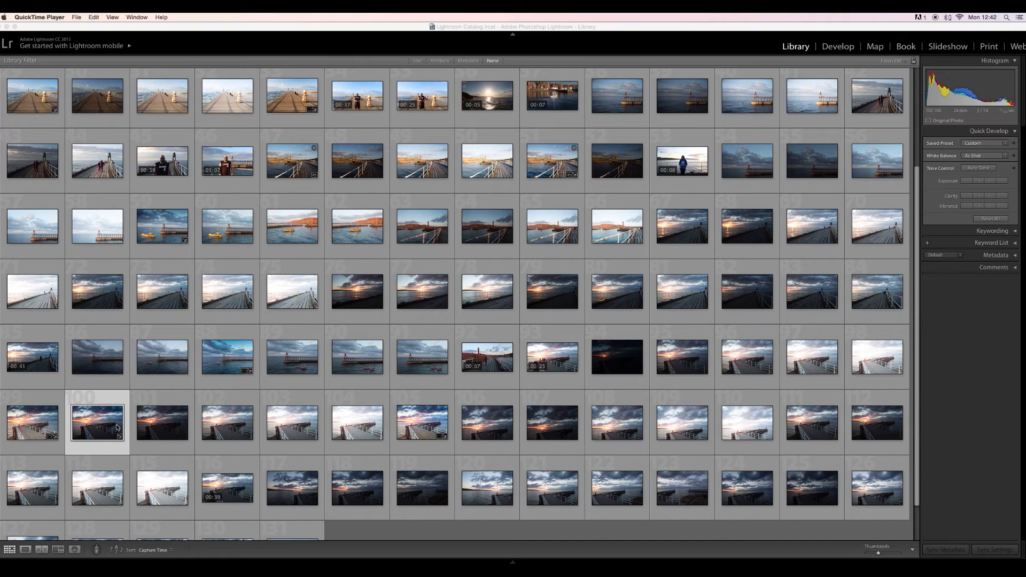
Open the brighter pier exposure Whitby June-34.CR2 from the library grid for developing
{"action": "left_click", "coordinate": [300, 422]}
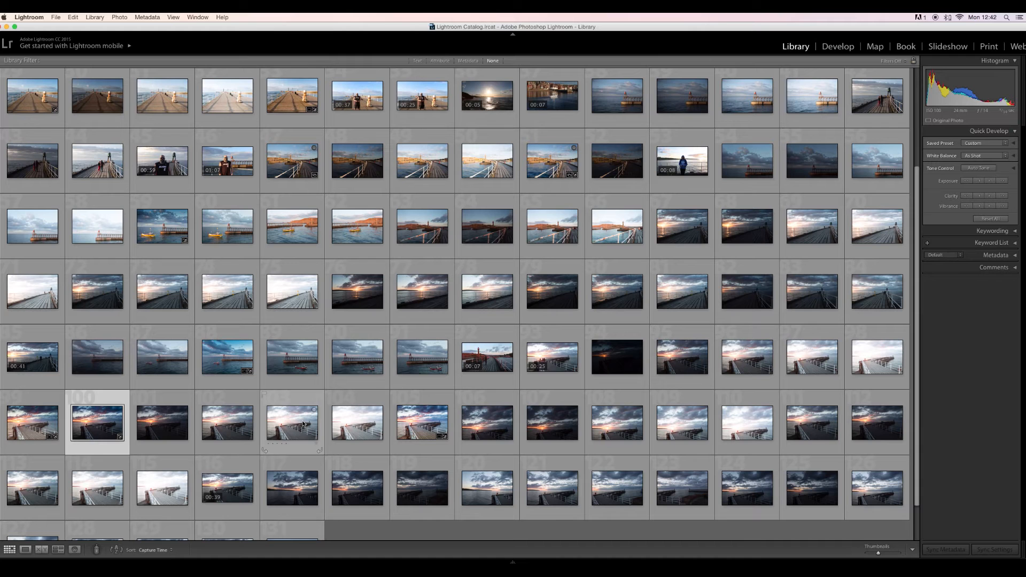
{"action": "left_click", "coordinate": [303, 424]}
{"action": "double_click", "coordinate": [303, 424]}
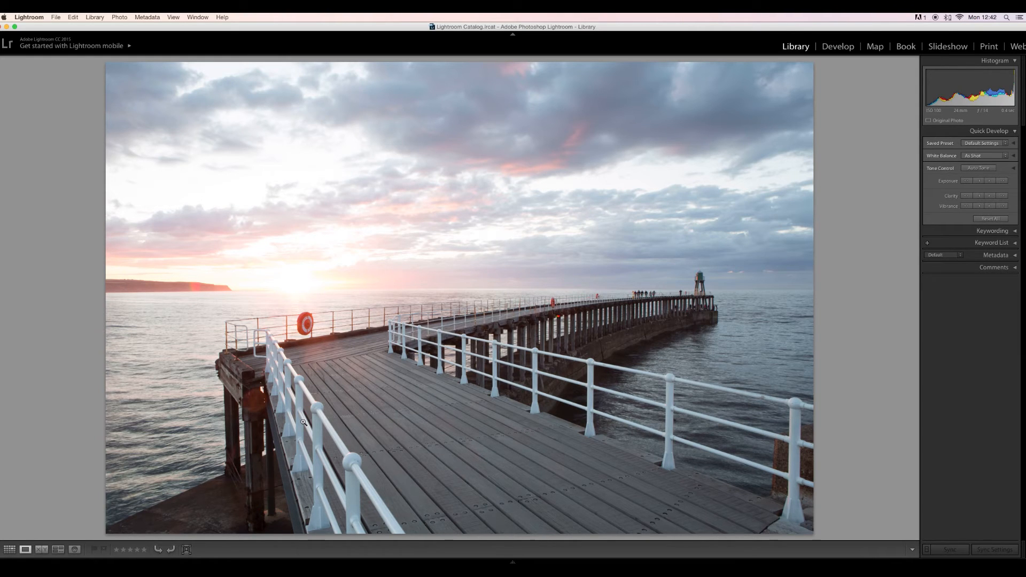
{"action": "left_click", "coordinate": [839, 47]}
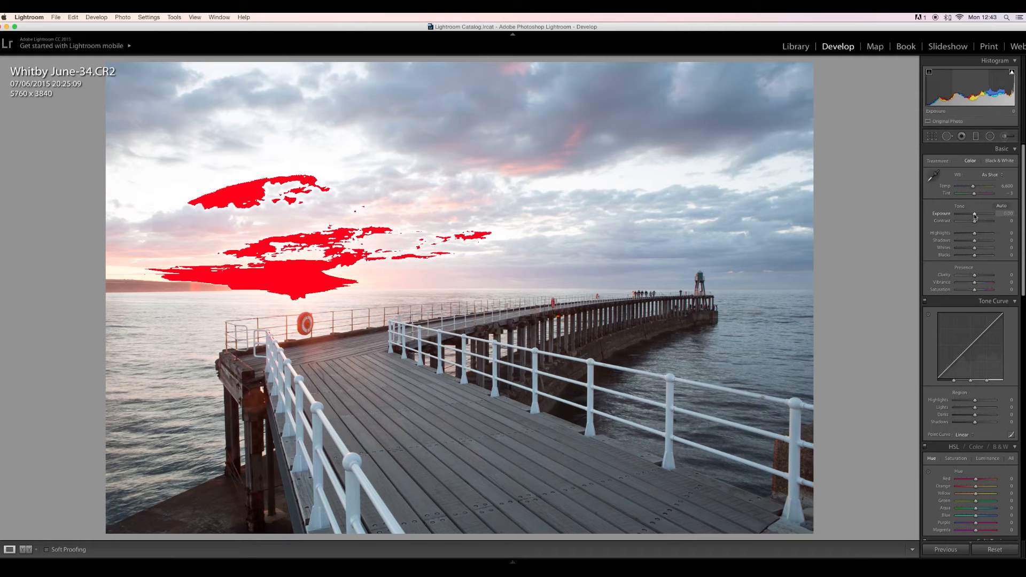
Set the bright pier photo's exposure to -0.60 and shadows to +37, and warm its temperature to about 7,800
{"action": "left_click_drag", "start_coordinate": [975, 216], "coordinate": [972, 216]}
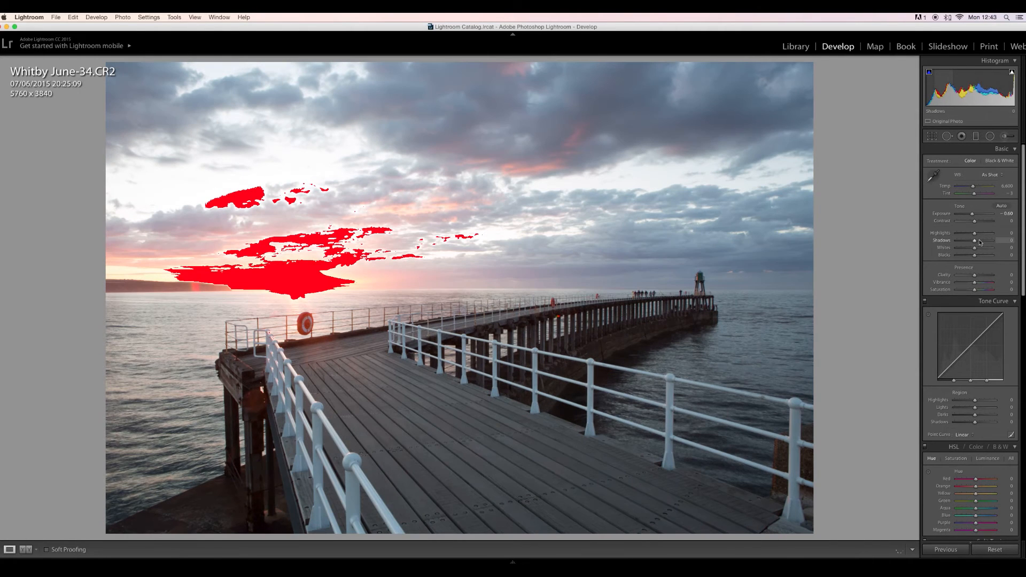
{"action": "left_click", "coordinate": [981, 241]}
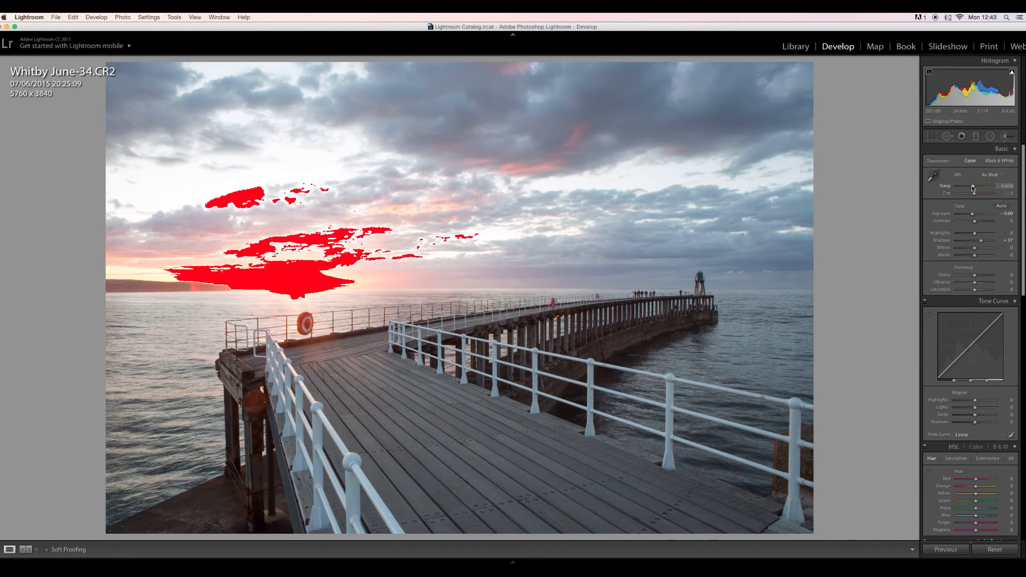
{"action": "left_click_drag", "start_coordinate": [973, 186], "coordinate": [977, 186]}
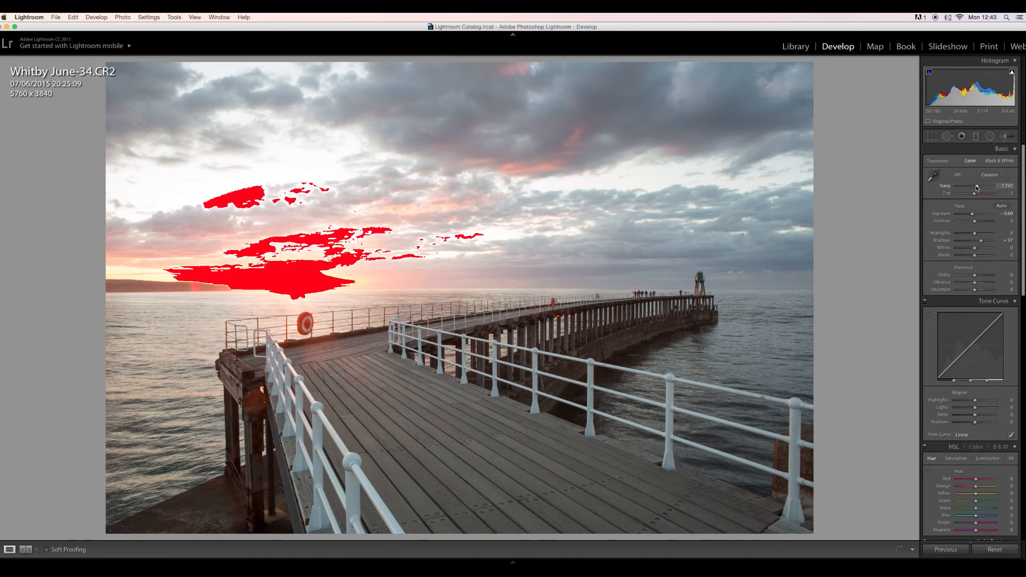
Warm the bright pier photo's temperature to 8,224 and set its vibrance to +45
{"action": "left_click_drag", "start_coordinate": [978, 188], "coordinate": [978, 188]}
{"action": "left_click_drag", "start_coordinate": [975, 283], "coordinate": [985, 286]}
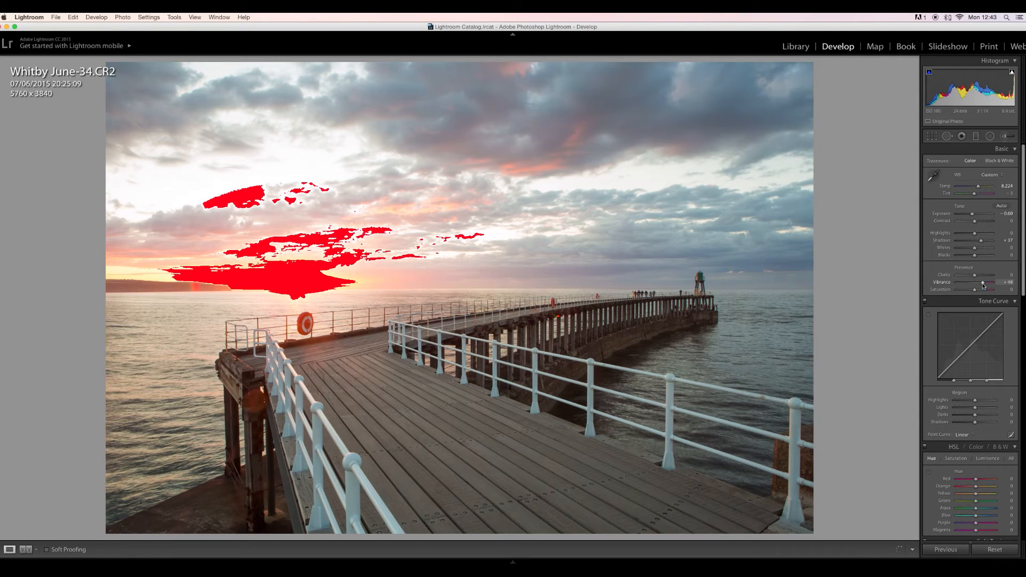
{"action": "left_click_drag", "start_coordinate": [984, 286], "coordinate": [982, 284]}
Brighten the tone curve's midtones by setting Lights to +14 and Darks to +17
{"action": "left_click_drag", "start_coordinate": [976, 408], "coordinate": [977, 411]}
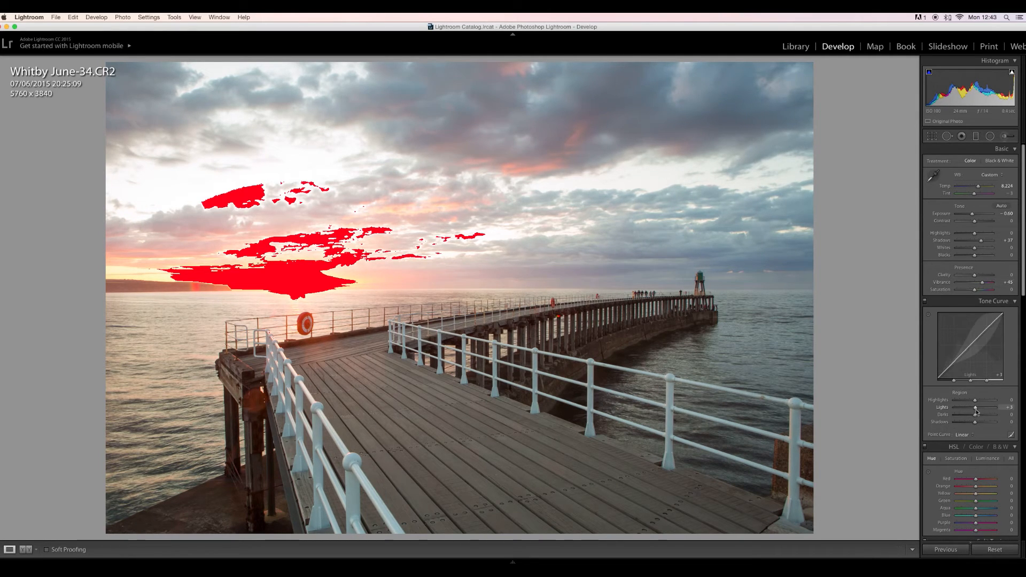
{"action": "left_click_drag", "start_coordinate": [977, 412], "coordinate": [978, 412]}
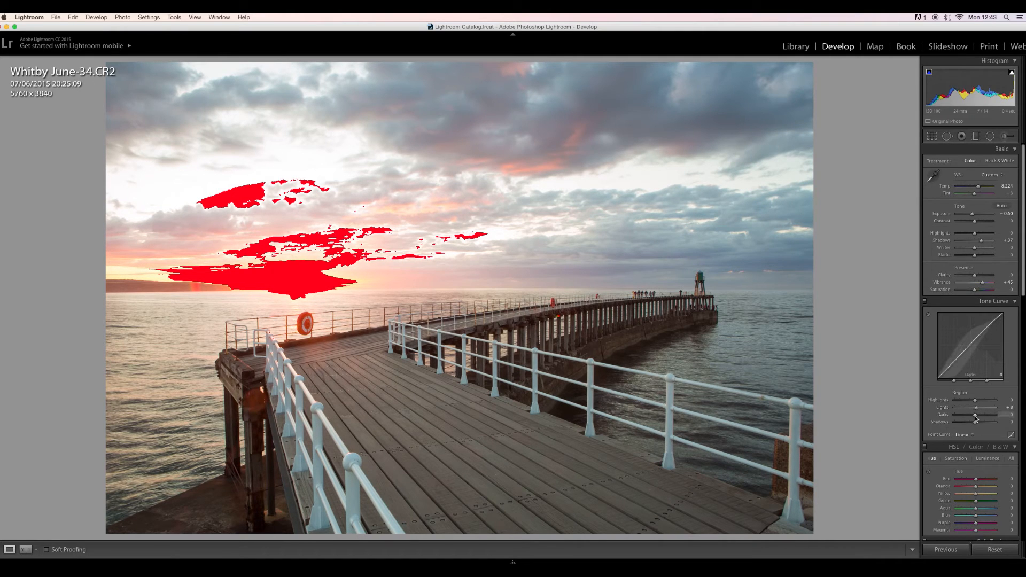
{"action": "left_click_drag", "start_coordinate": [976, 418], "coordinate": [977, 418]}
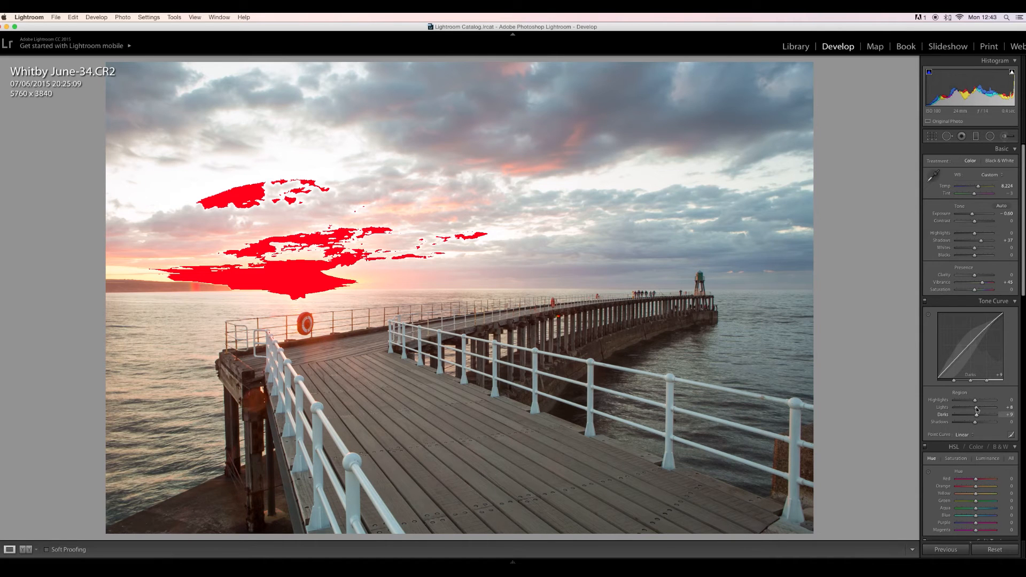
{"action": "left_click_drag", "start_coordinate": [977, 409], "coordinate": [979, 415]}
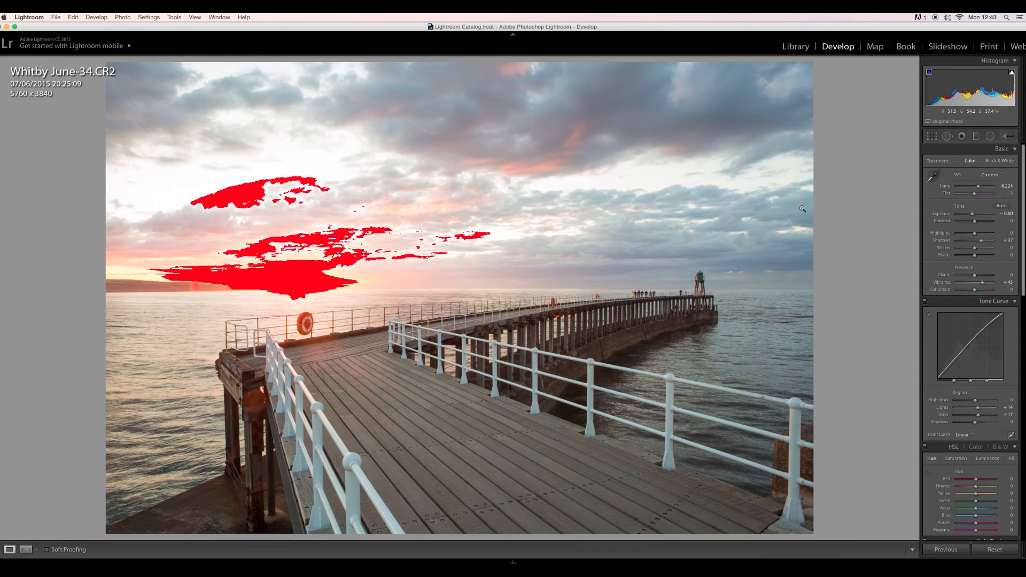
Draw a graduated filter from the photo's bottom edge up to the top of the sky and reset its effect settings
{"action": "left_click", "coordinate": [977, 136]}
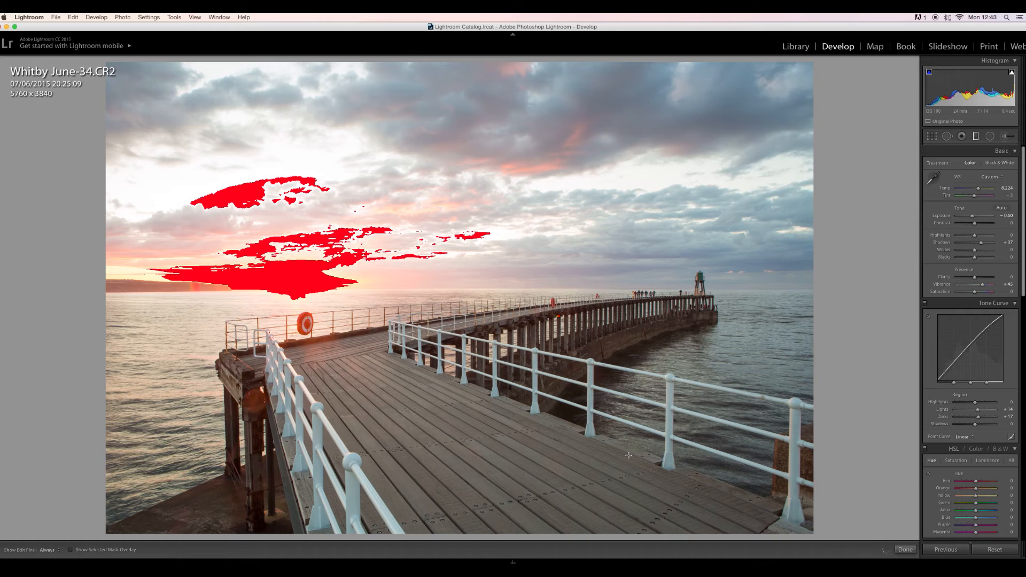
{"action": "left_click_drag", "start_coordinate": [477, 537], "coordinate": [458, 301]}
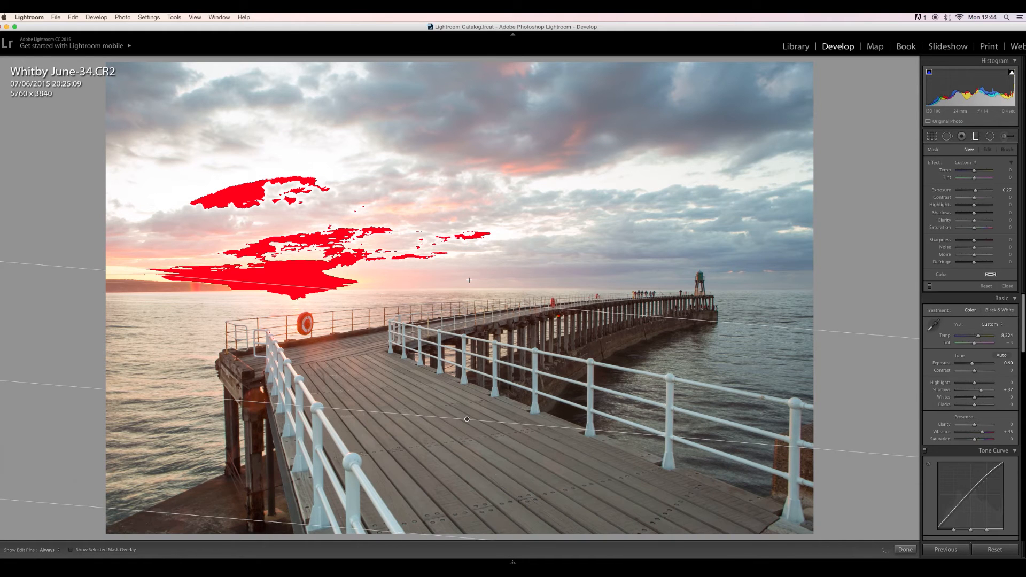
{"action": "left_click_drag", "start_coordinate": [470, 280], "coordinate": [458, 70]}
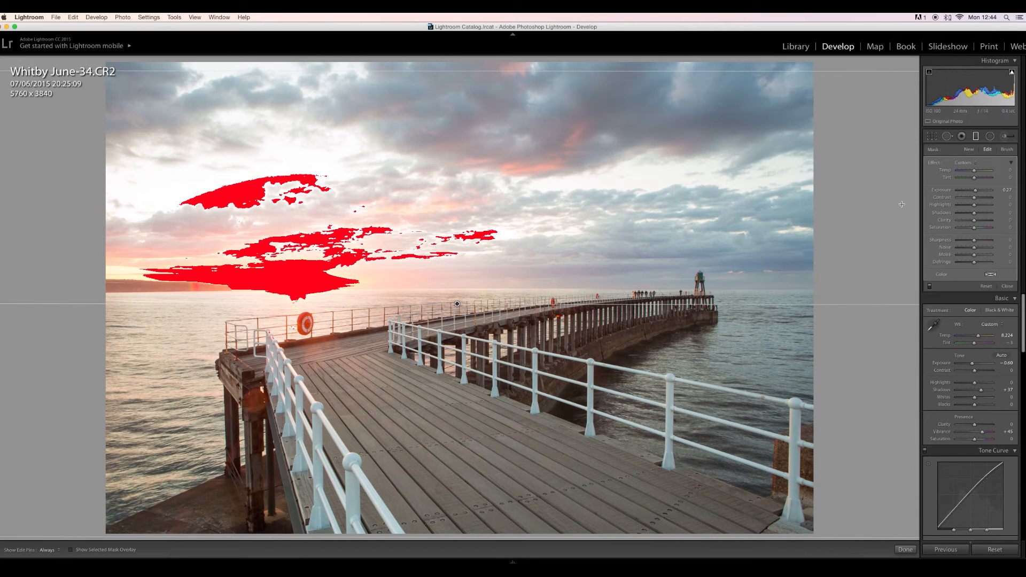
{"action": "double_click", "coordinate": [937, 164]}
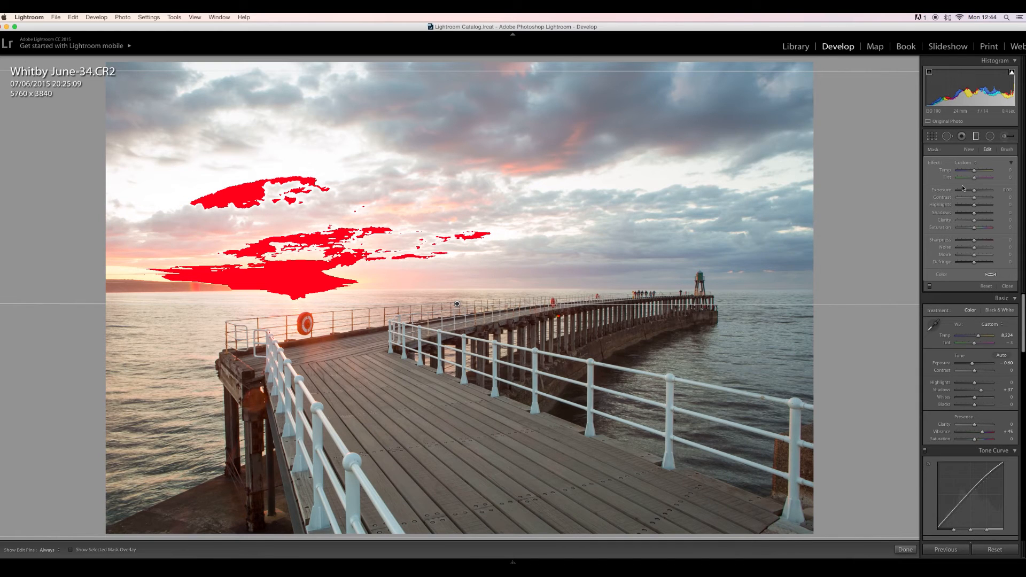
Raise the graduated filter's clarity and saturation, close the filter, and lower the photo's overall highlights
{"action": "left_click", "coordinate": [980, 221]}
{"action": "left_click_drag", "start_coordinate": [979, 220], "coordinate": [980, 220]}
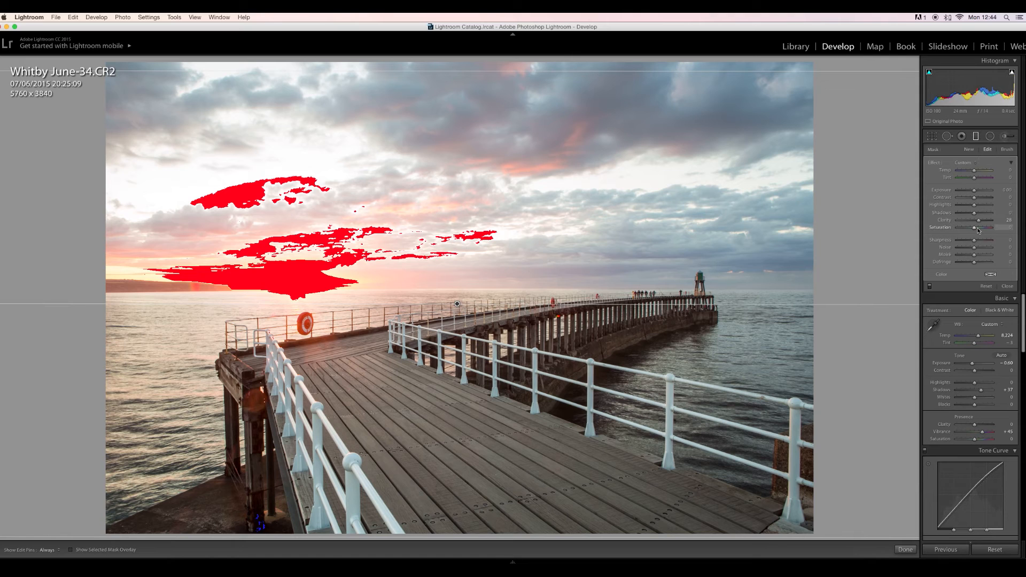
{"action": "left_click_drag", "start_coordinate": [977, 230], "coordinate": [980, 230]}
{"action": "left_click", "coordinate": [976, 136]}
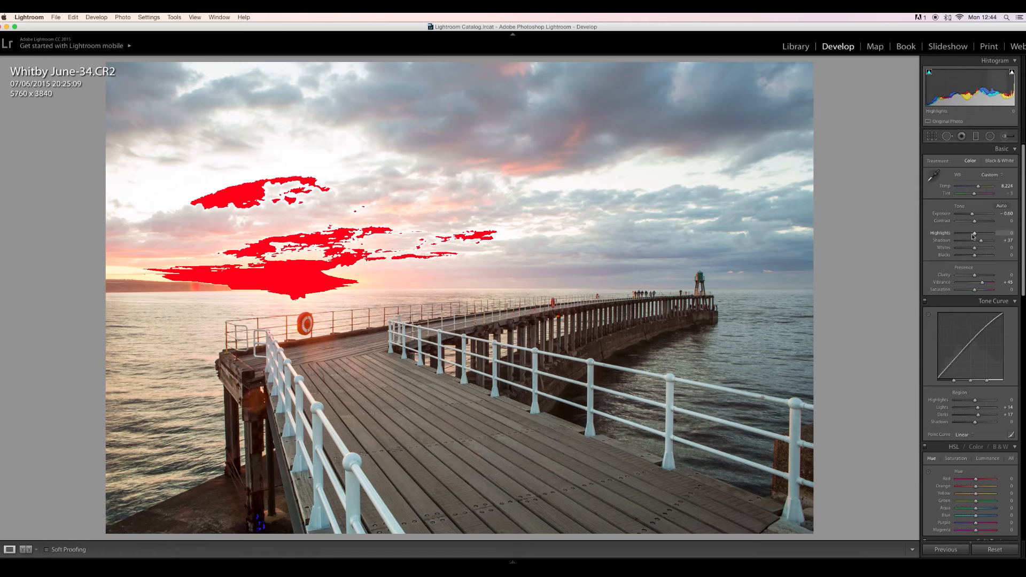
{"action": "left_click_drag", "start_coordinate": [974, 234], "coordinate": [968, 238]}
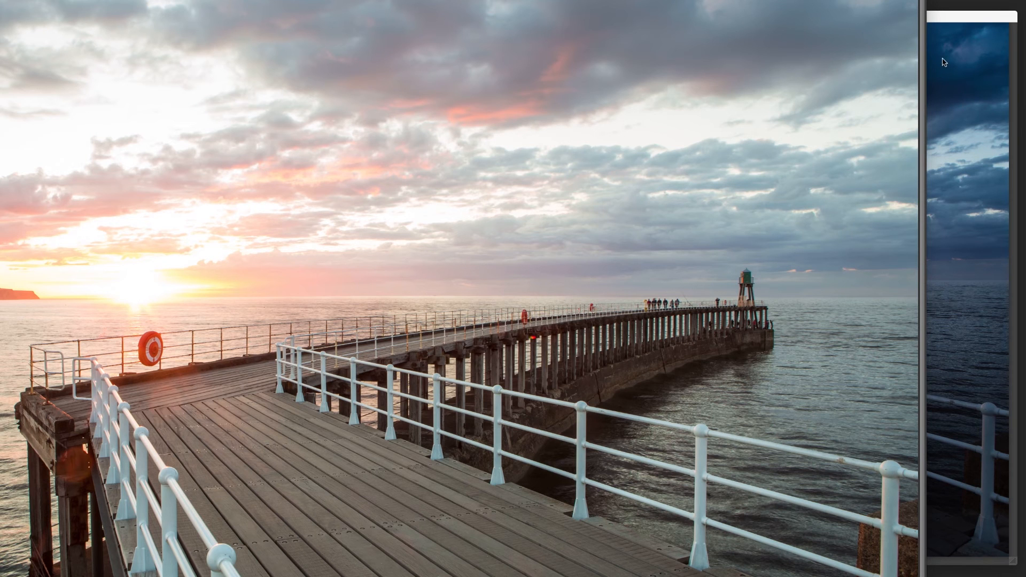
Copy the dark whitby sky level.jpg image onto the brighter pier photo as a layer and align it over the photo
{"action": "left_click", "coordinate": [963, 17]}
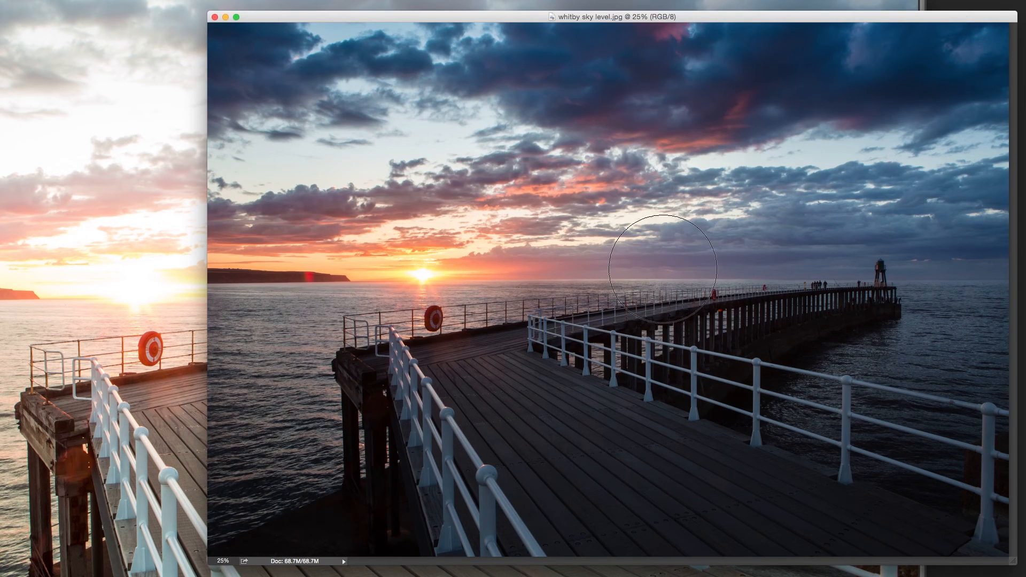
{"action": "left_click", "coordinate": [345, 2]}
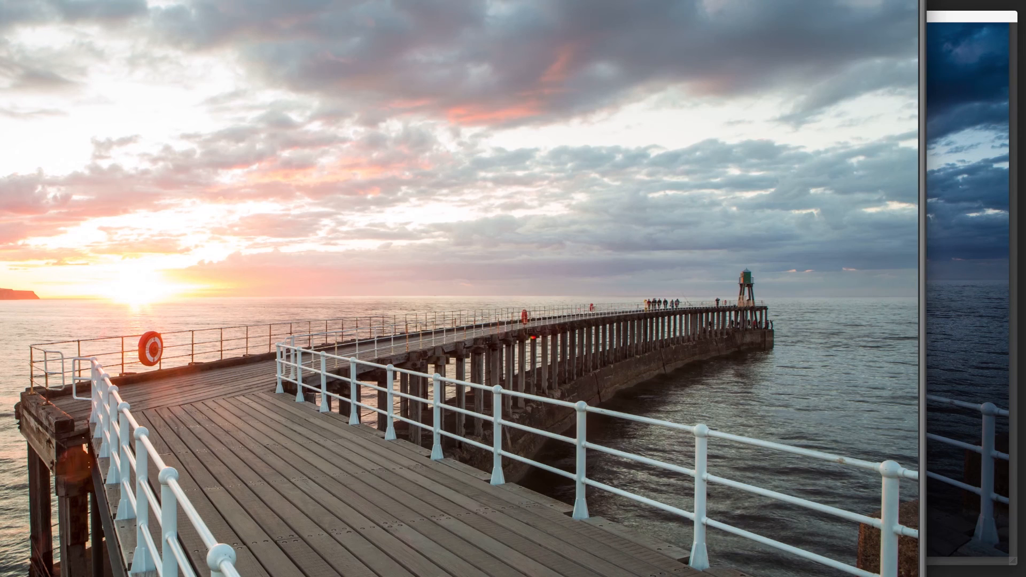
{"action": "left_click", "coordinate": [948, 19]}
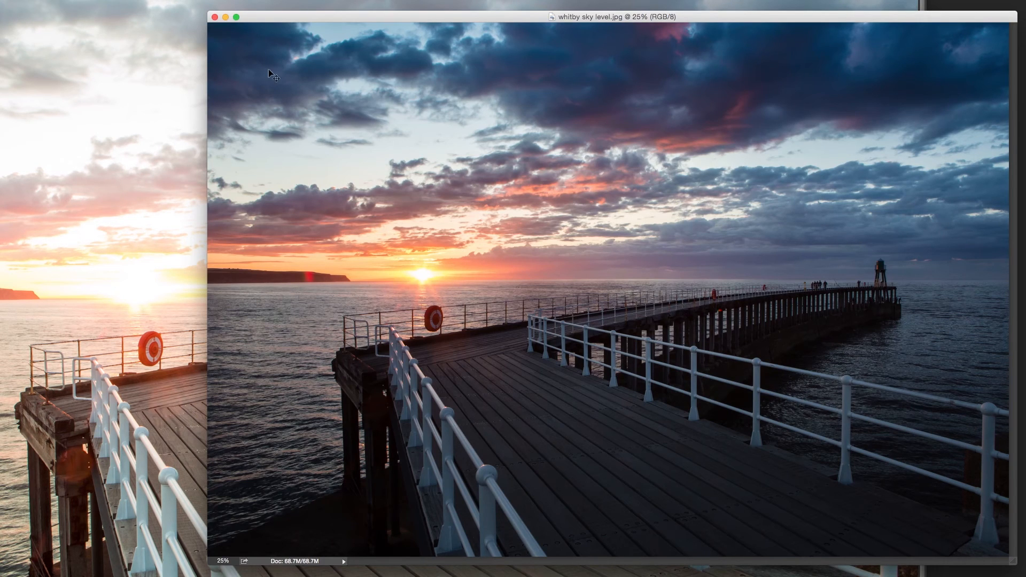
{"action": "left_click_drag", "start_coordinate": [398, 119], "coordinate": [170, 130]}
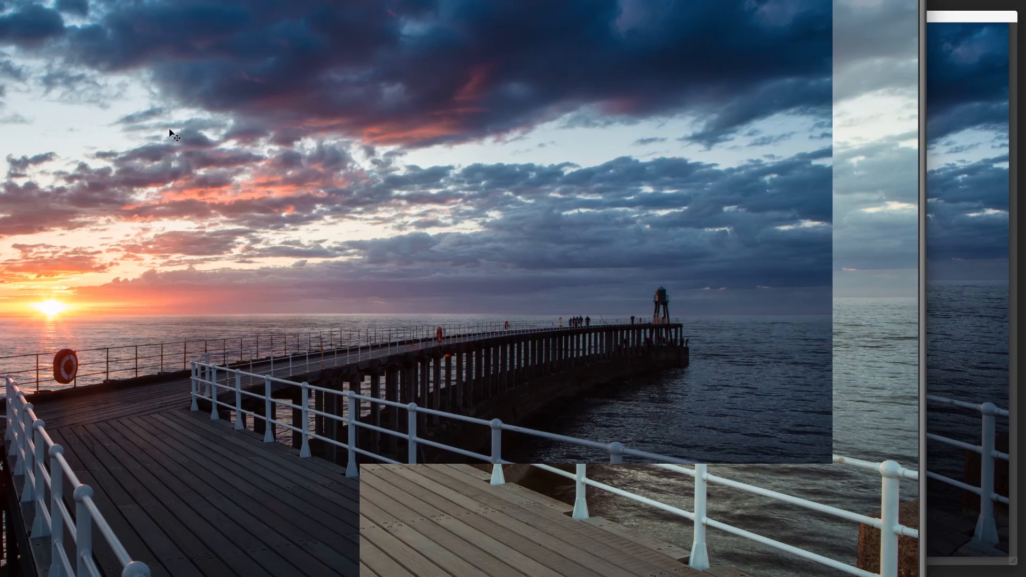
{"action": "left_click_drag", "start_coordinate": [269, 130], "coordinate": [335, 127]}
Select the full-width area from the photo's bottom edge up to the horizon with a rectangular marquee
{"action": "key", "text": "super+minus"}
{"action": "scroll", "coordinate": [53, 154], "scroll_direction": "down", "scroll_amount": 2}
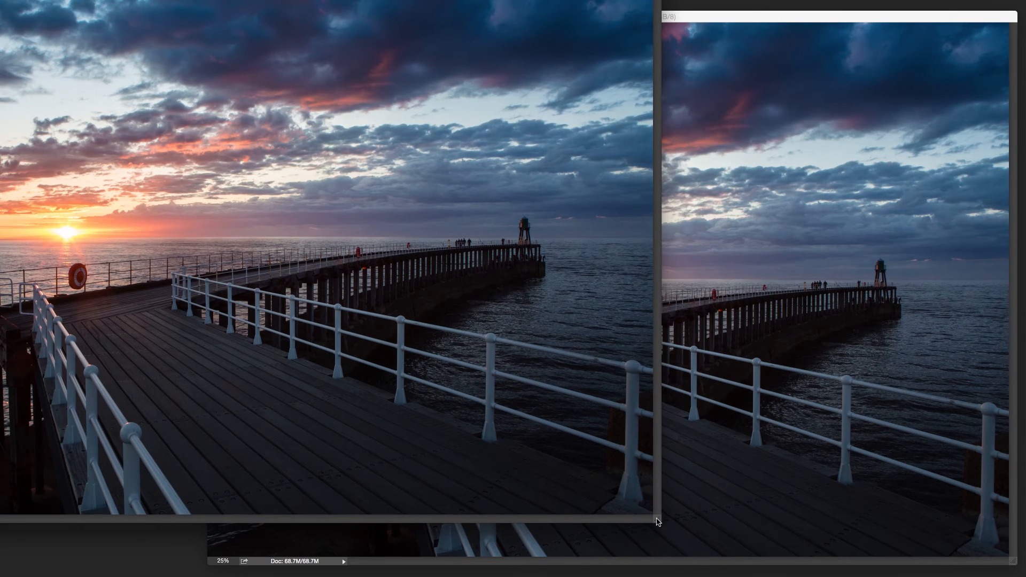
{"action": "left_click_drag", "start_coordinate": [658, 520], "coordinate": [984, 576]}
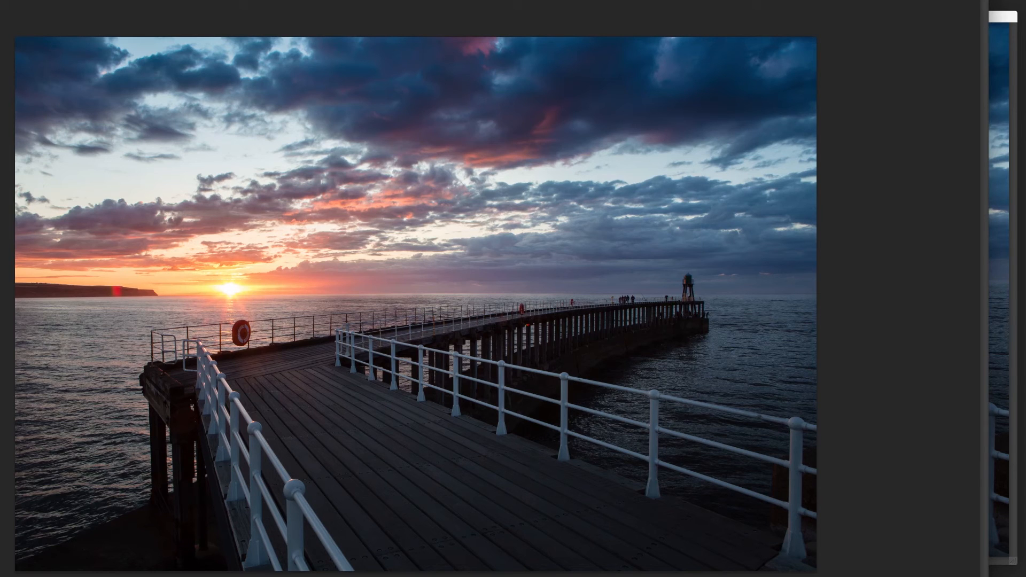
{"action": "left_click_drag", "start_coordinate": [14, 573], "coordinate": [997, 299]}
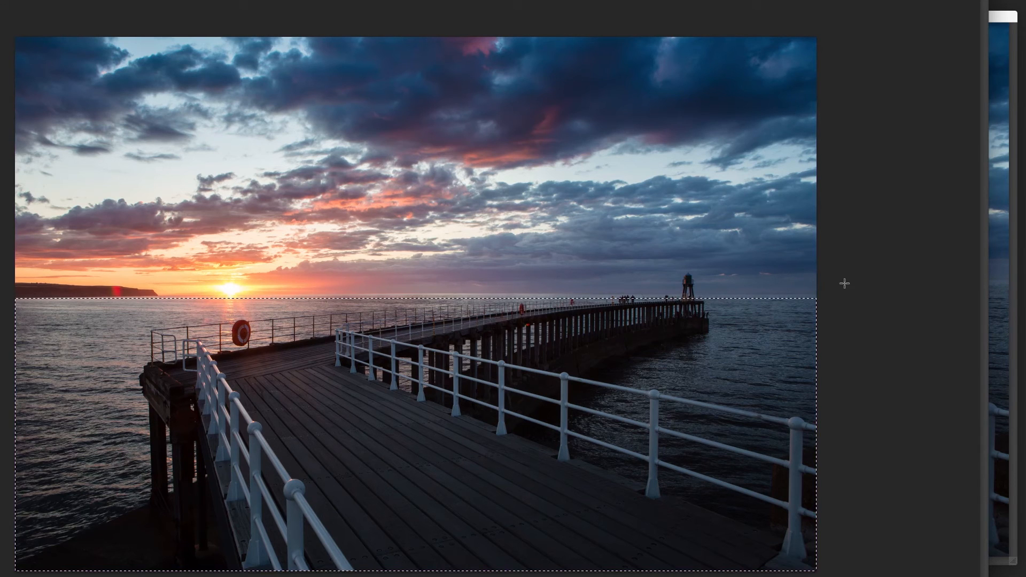
Feather the selection by 200 pixels and mask out the dark layer below the horizon to reveal the brighter pier
{"action": "left_click", "coordinate": [50, 0]}
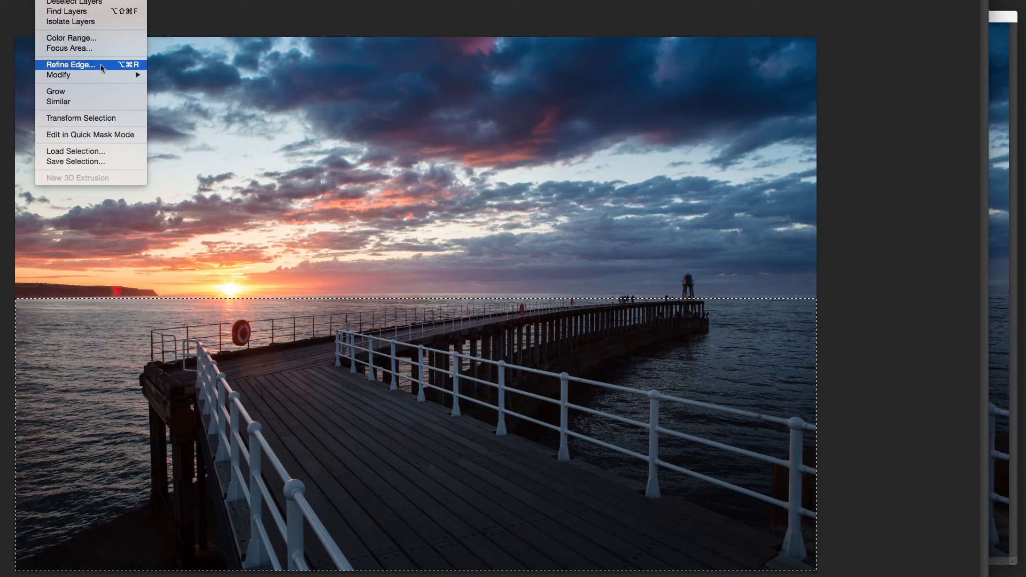
{"action": "mouse_move", "coordinate": [101, 75]}
{"action": "left_click", "coordinate": [179, 117]}
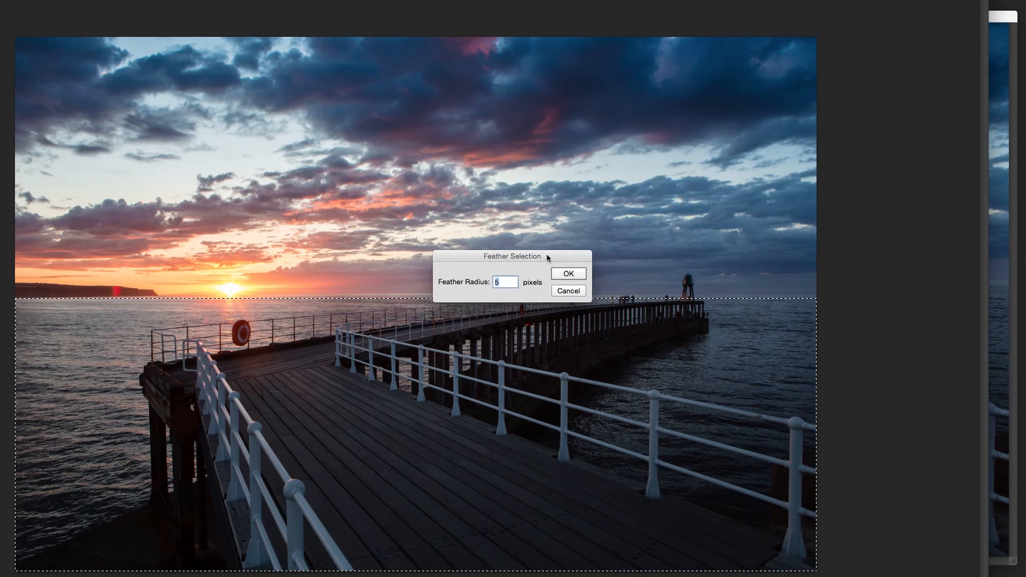
{"action": "type", "text": "200"}
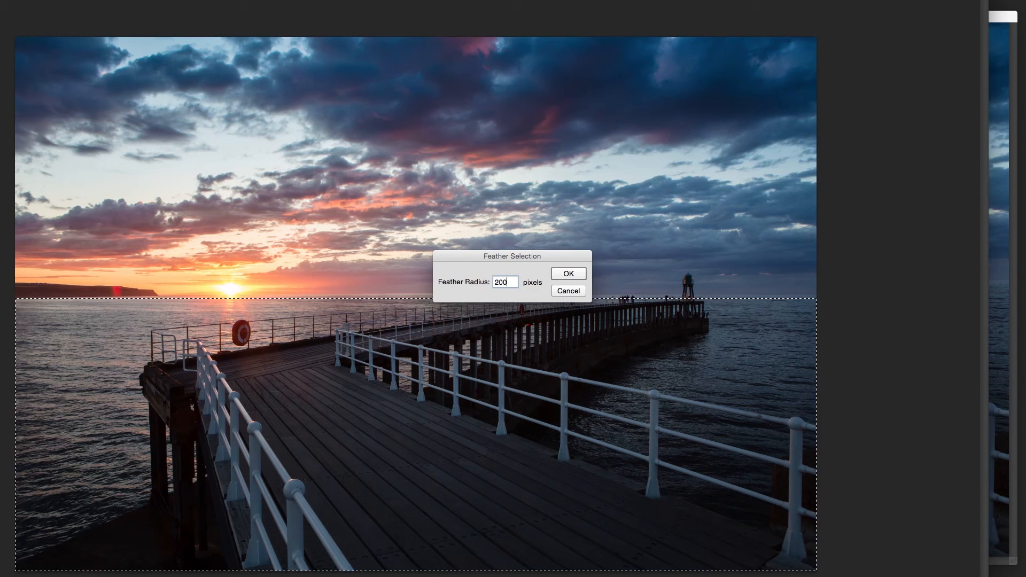
{"action": "left_click", "coordinate": [570, 274]}
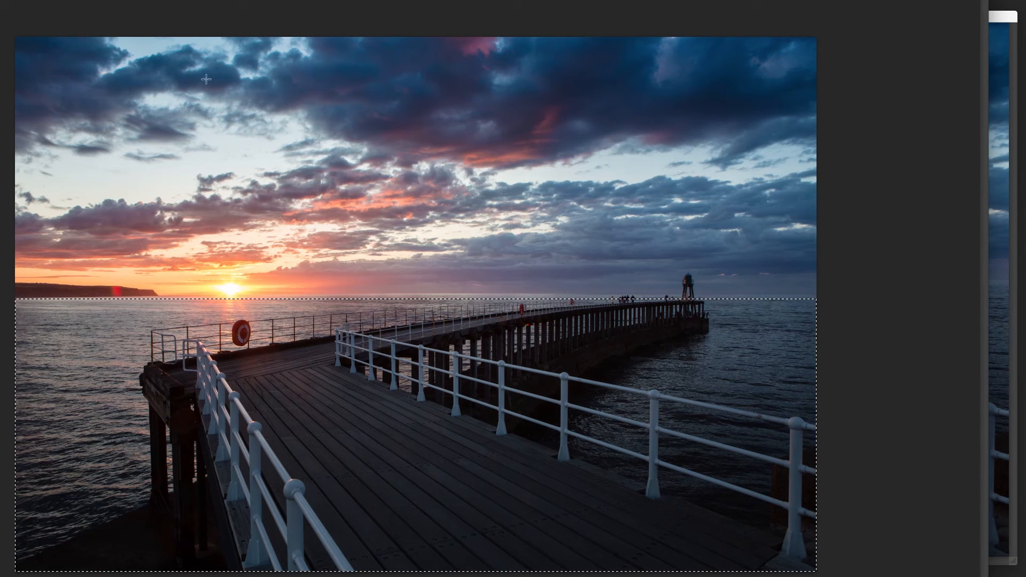
{"action": "left_click", "coordinate": [2, 1]}
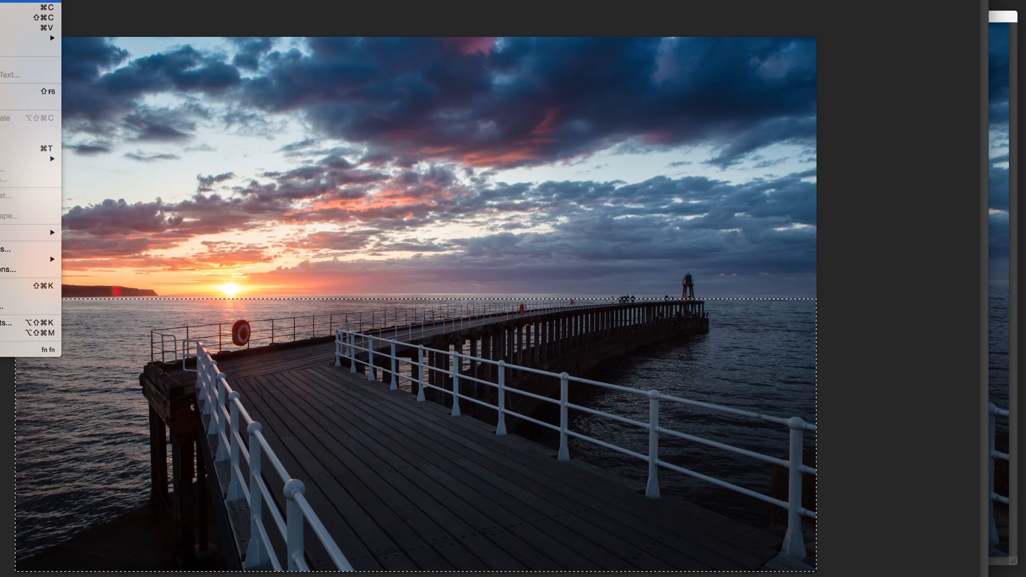
Add a Curves adjustment layer named Curves 1, anchor the shadows and slightly raise the highlights on the RGB curve
{"action": "left_click", "coordinate": [26, 1]}
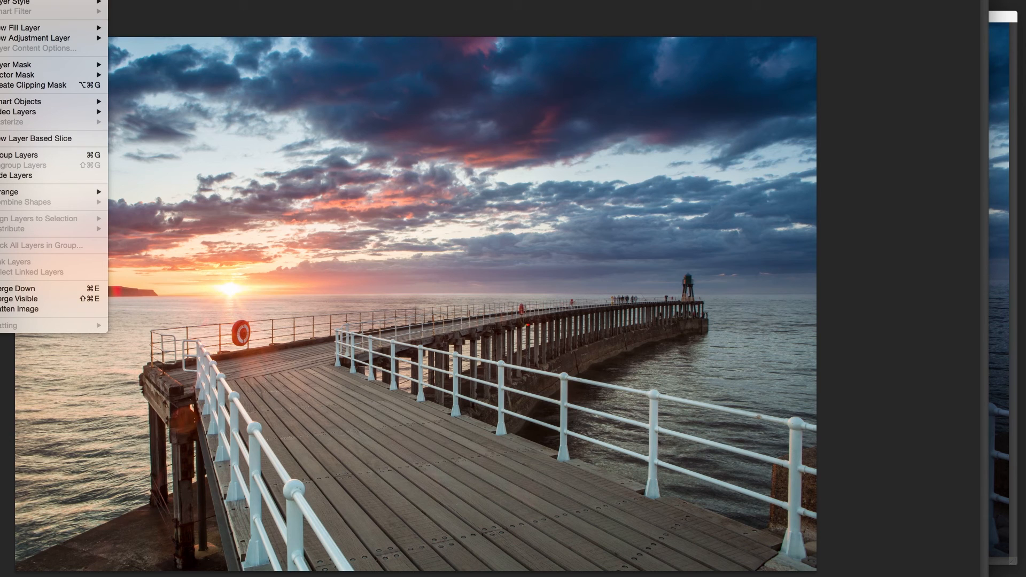
{"action": "mouse_move", "coordinate": [54, 38]}
{"action": "left_click", "coordinate": [152, 62]}
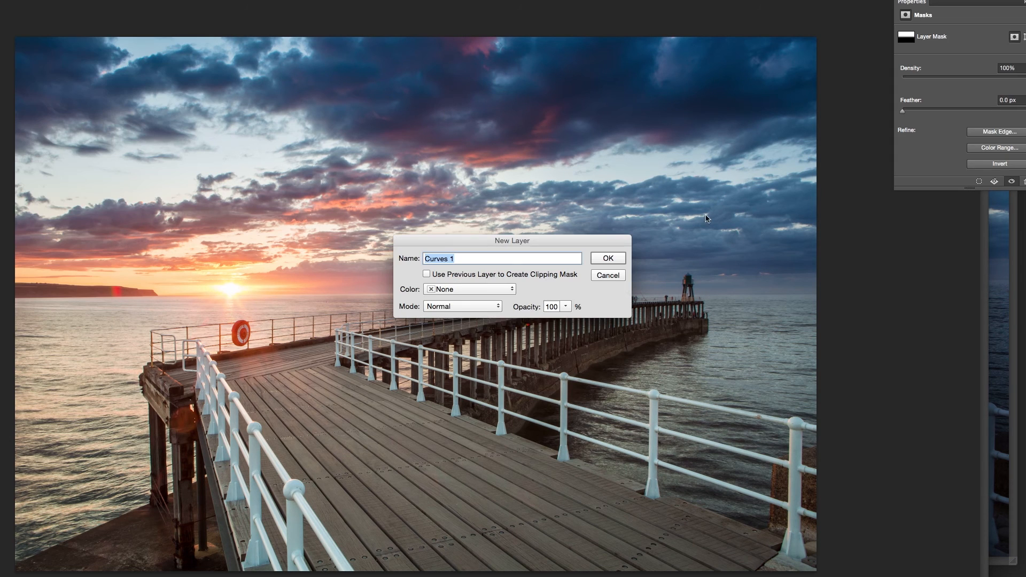
{"action": "left_click", "coordinate": [609, 259]}
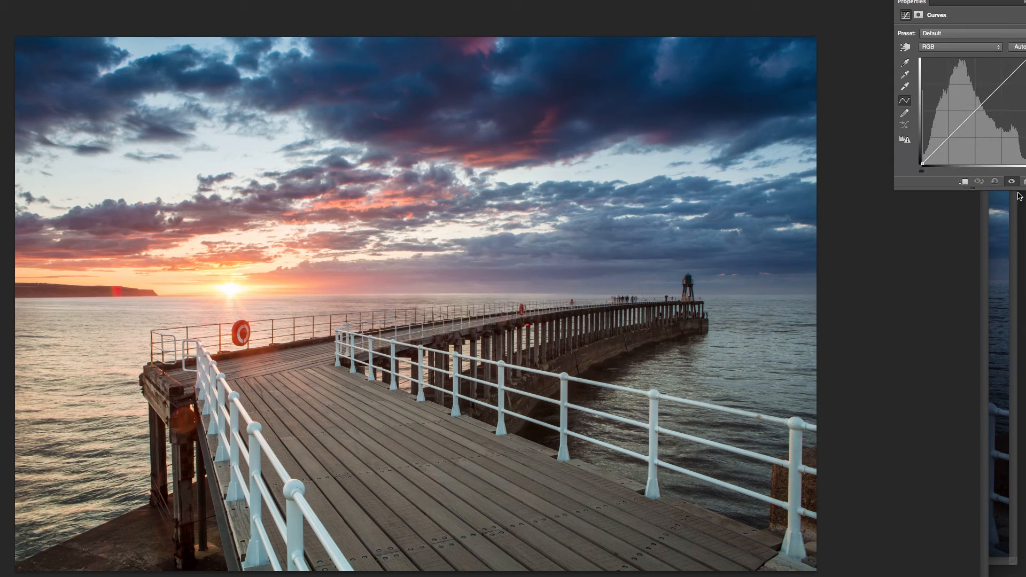
{"action": "left_click", "coordinate": [946, 139]}
{"action": "left_click", "coordinate": [993, 93]}
{"action": "left_click_drag", "start_coordinate": [992, 93], "coordinate": [993, 89]}
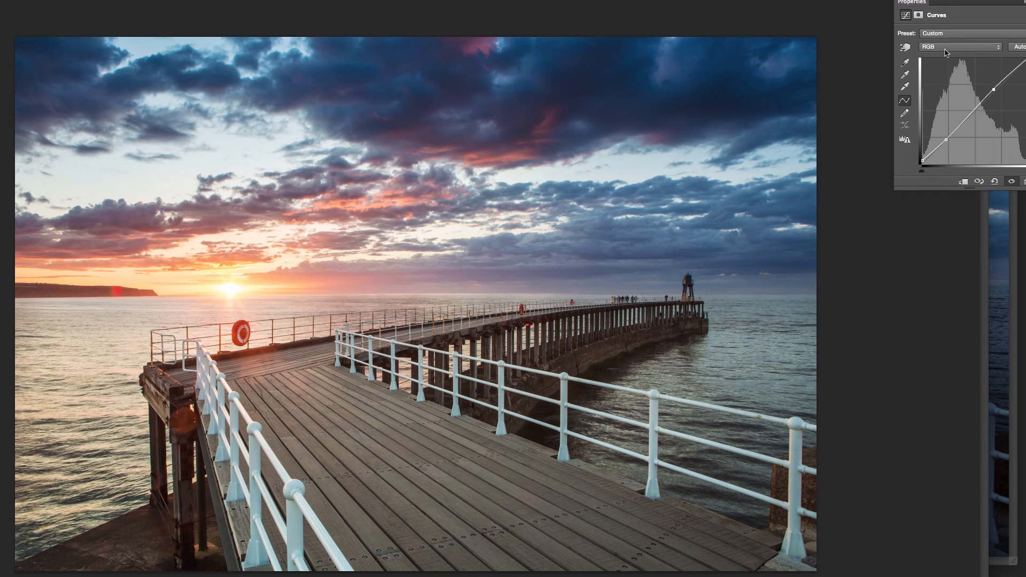
{"action": "key", "text": "Tab"}
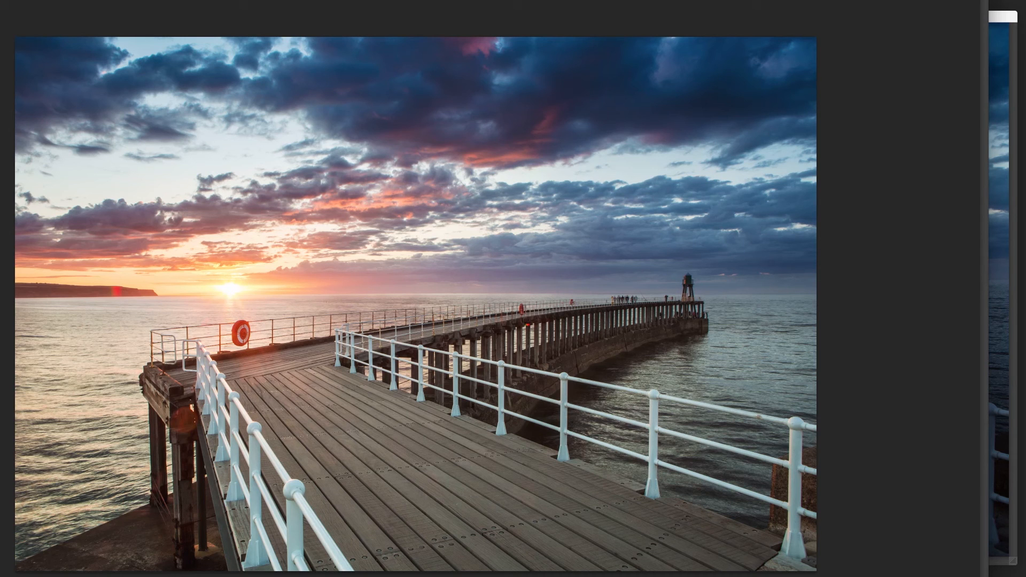
Retouch a small spot on the sea just below the distant headland
{"action": "left_click", "coordinate": [40, 308]}
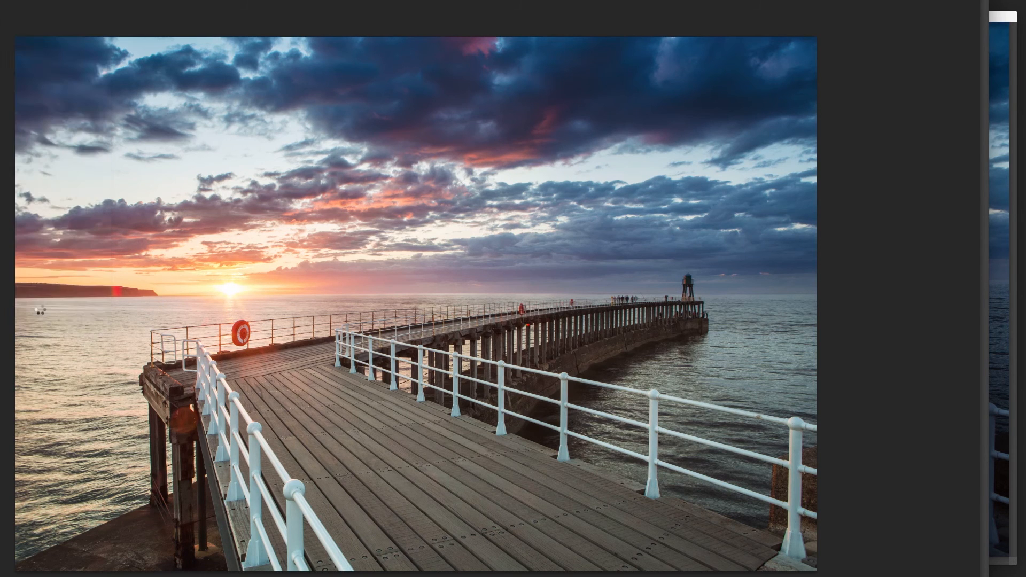